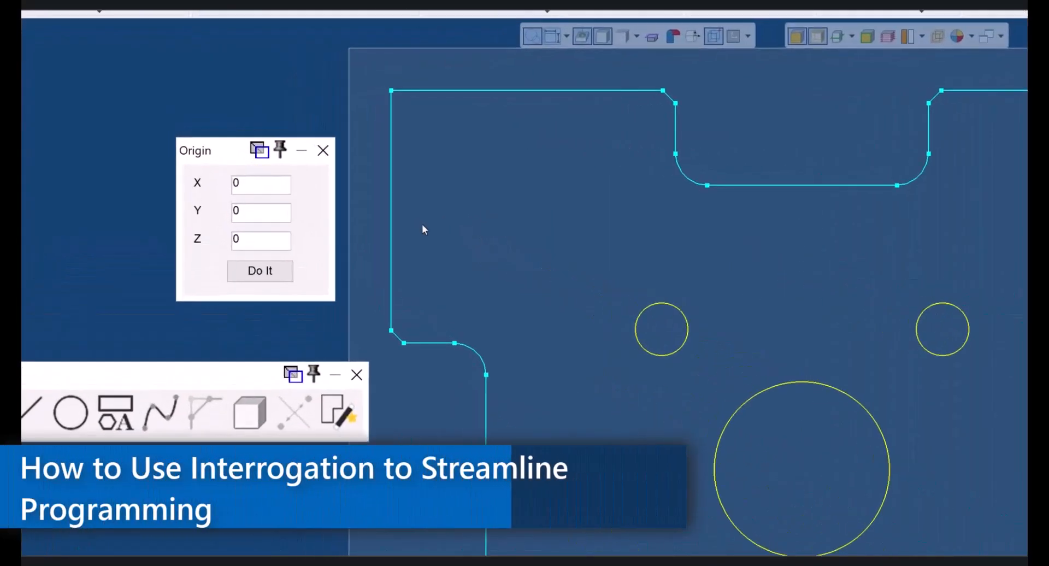
Interrogate the profile corner, the large circle, a small hole and the side notch's arc end for the origin's X, ending with 0.975.
click(278, 185)
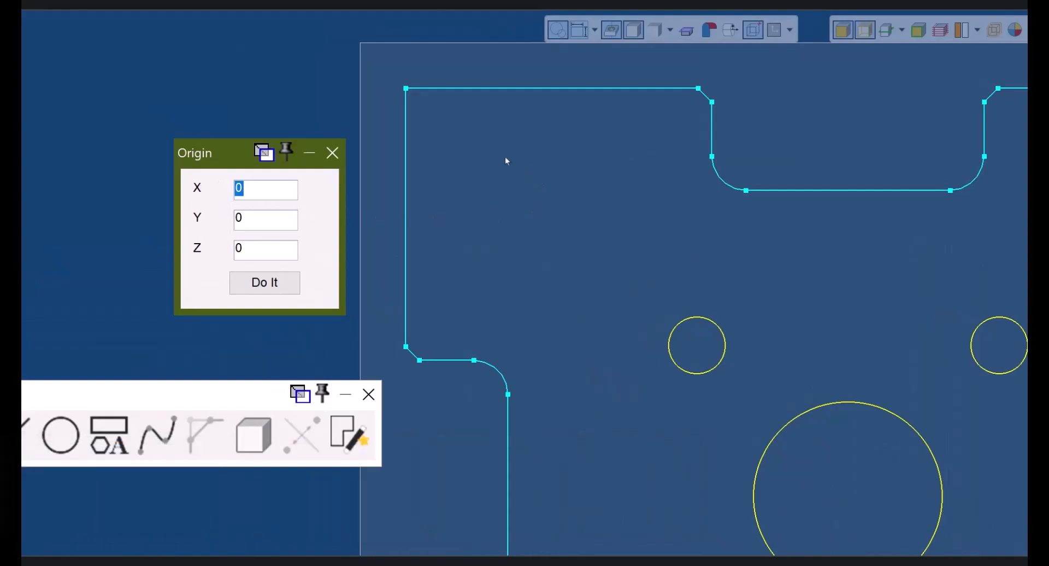
alt+click(404, 90)
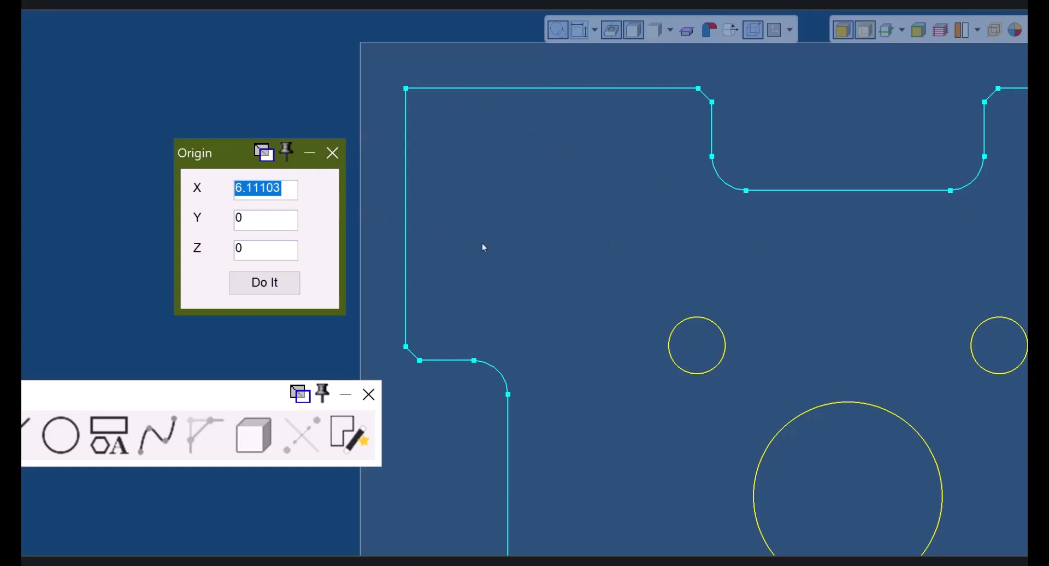
click(820, 409)
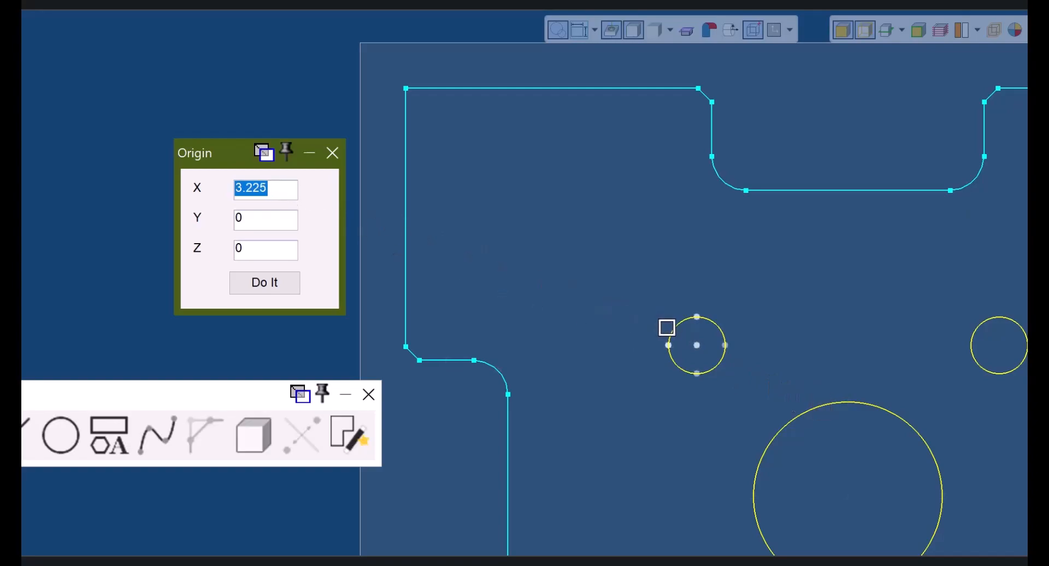
click(677, 330)
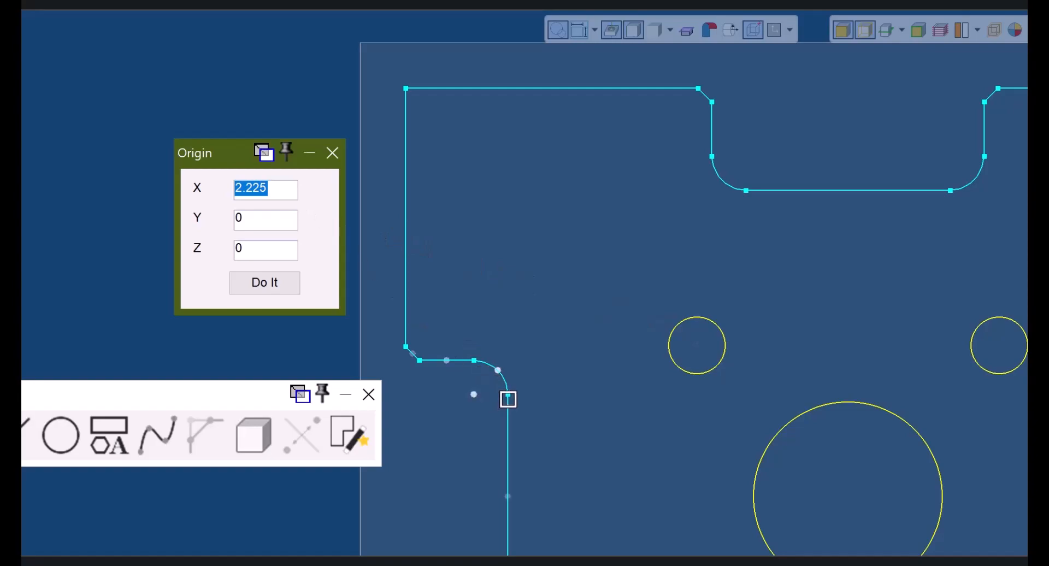
click(509, 398)
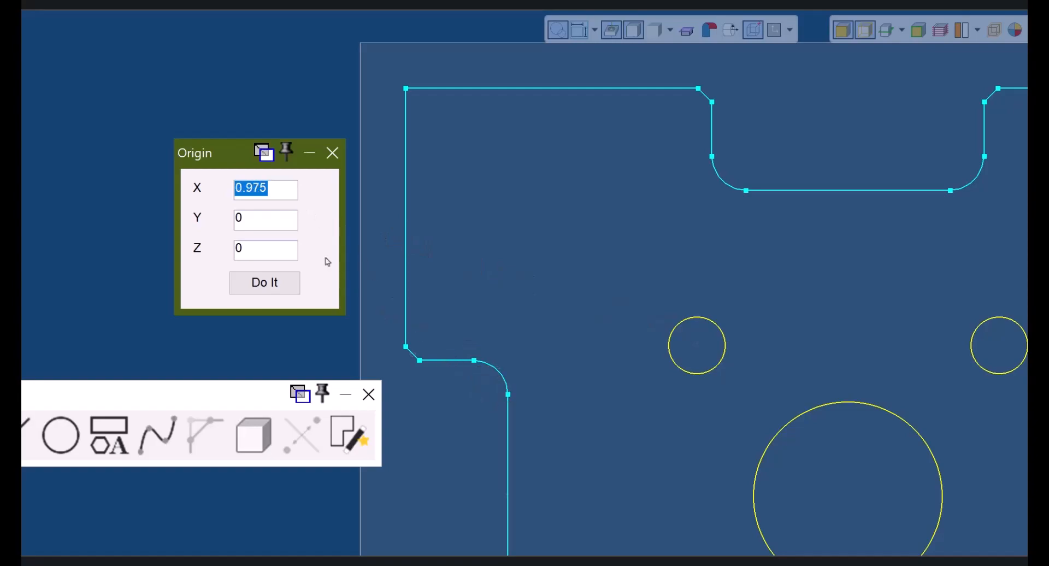
Interrogate the notch arc's other end, the profile corner and the large circle for the origin's Y, ending with 3.
double_click(241, 218)
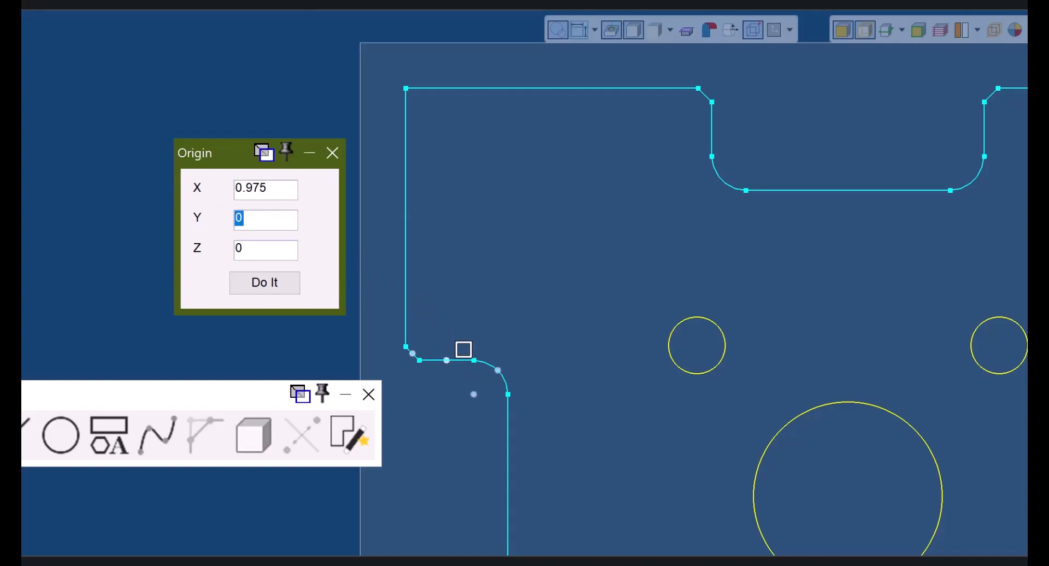
click(473, 361)
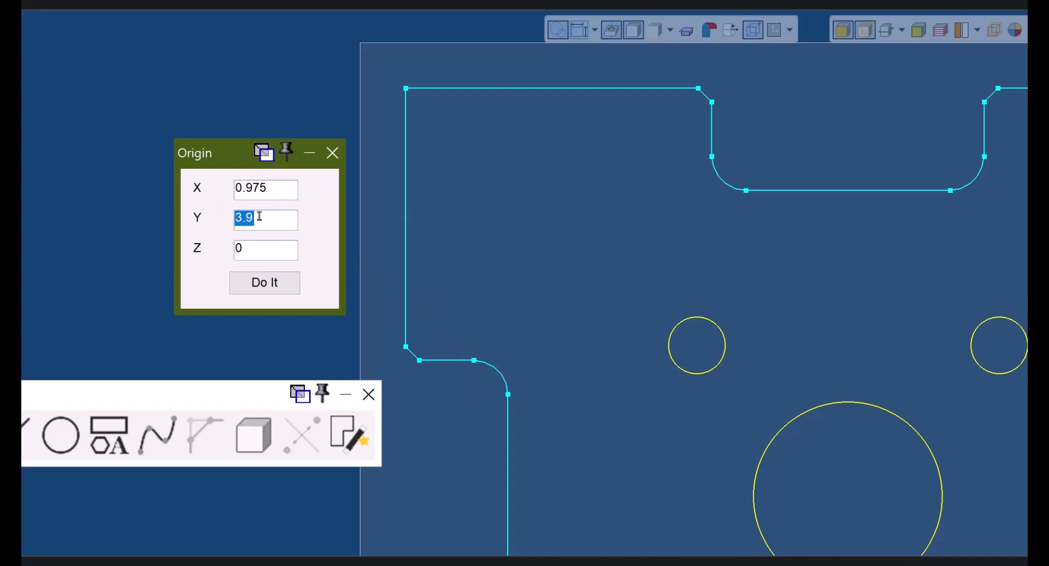
click(406, 88)
click(769, 447)
Reset the origin's X and Y values to 0.
drag(277, 190, 211, 185)
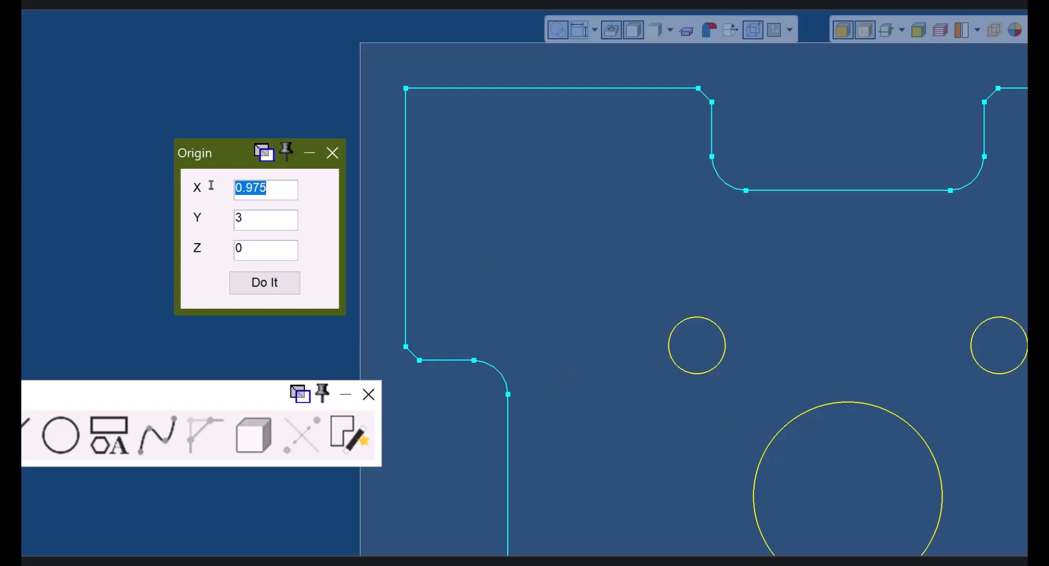
text(0)
key(Tab)
text(0)
key(Tab)
key(Tab)
Interrogate all origin coordinates at once from the profile corner and the side notch's arc end, giving X 0.975 and Y 3.675.
key(alt)
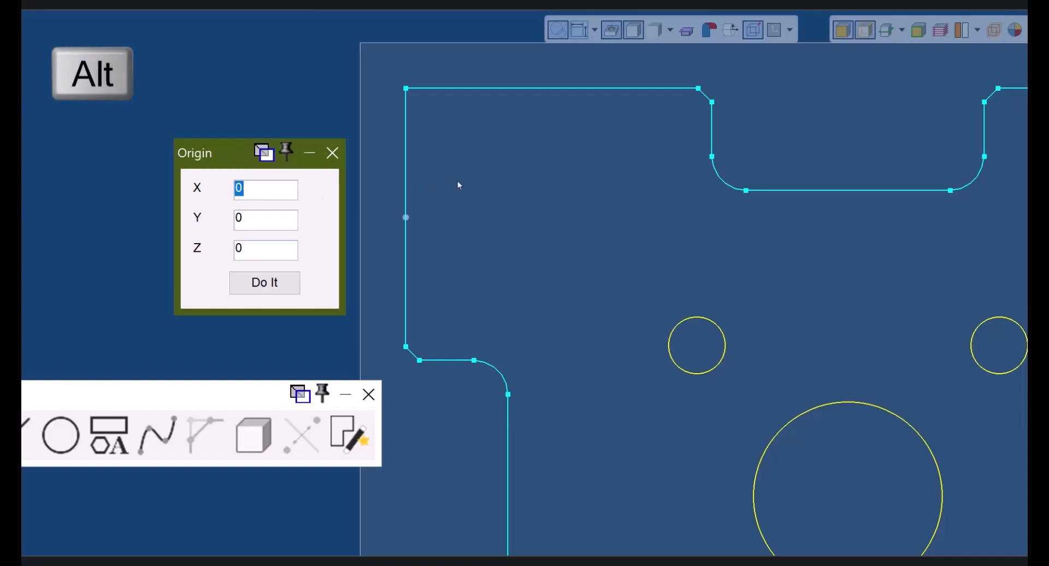
alt+click(407, 90)
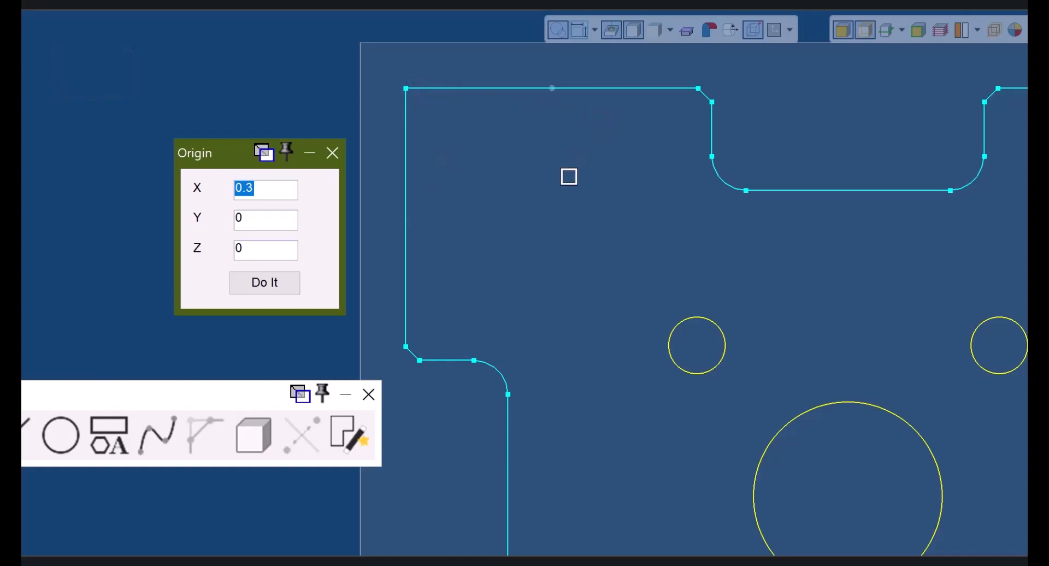
key(alt)
click(508, 393)
click(508, 394)
click(270, 256)
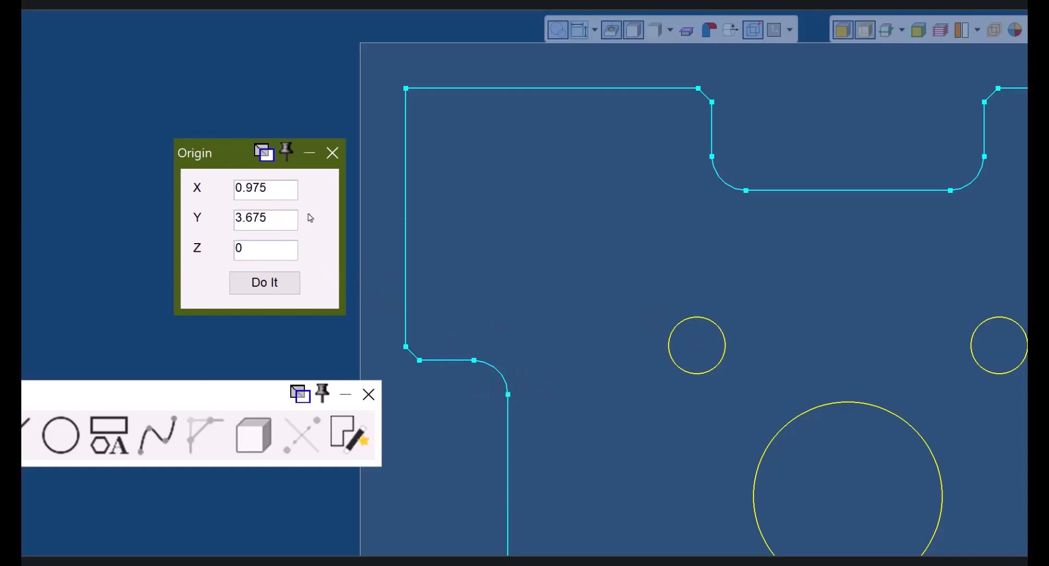
Open the bolt circle settings and set its centre to X 4.225, Y 4 by interrogating the upper-right small hole.
click(185, 394)
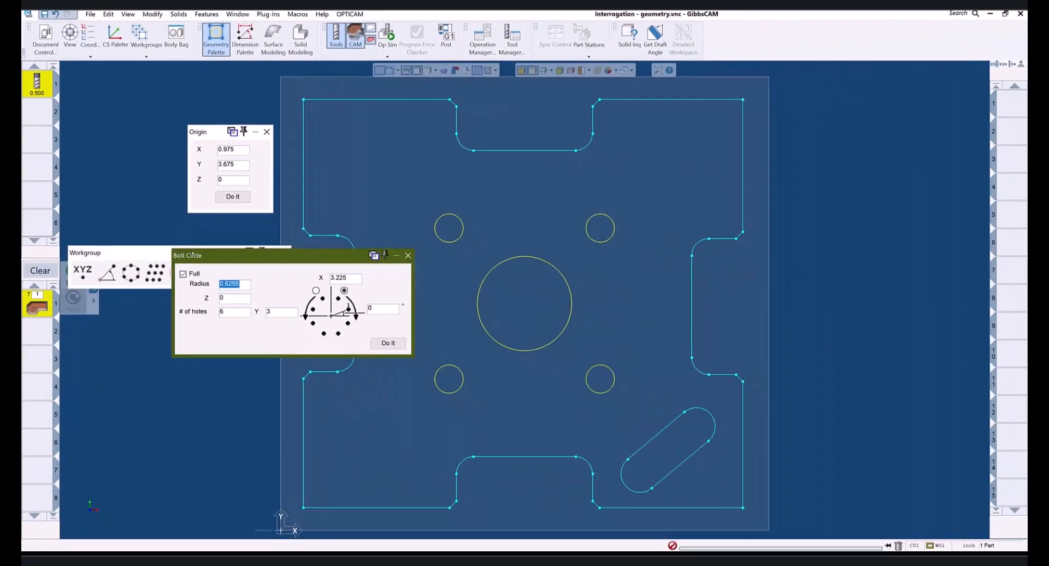
drag(239, 259, 240, 260)
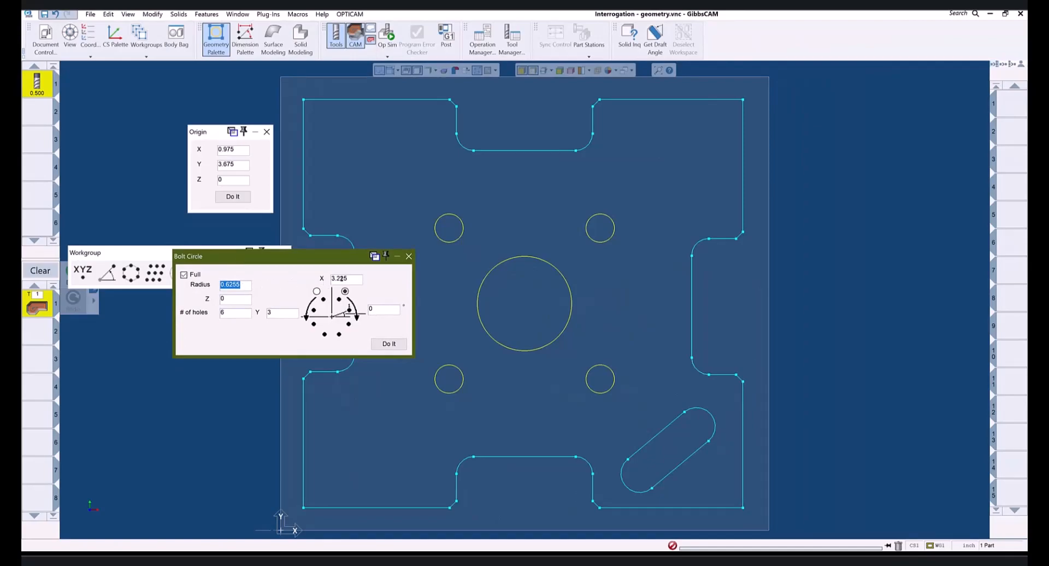
click(351, 279)
text(0)
click(589, 218)
click(277, 316)
click(588, 219)
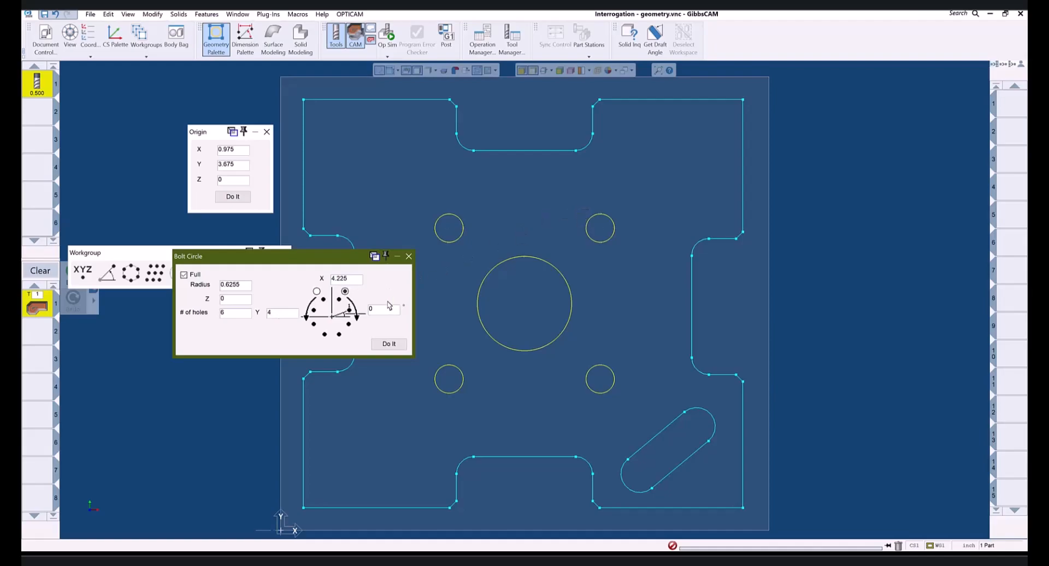
Interrogate the upper-left small hole for the bolt circle's radius and close the bolt circle settings.
double_click(245, 286)
click(446, 224)
click(409, 257)
Set milling tool #1's diameter to 0.375 inch and close its settings.
double_click(37, 91)
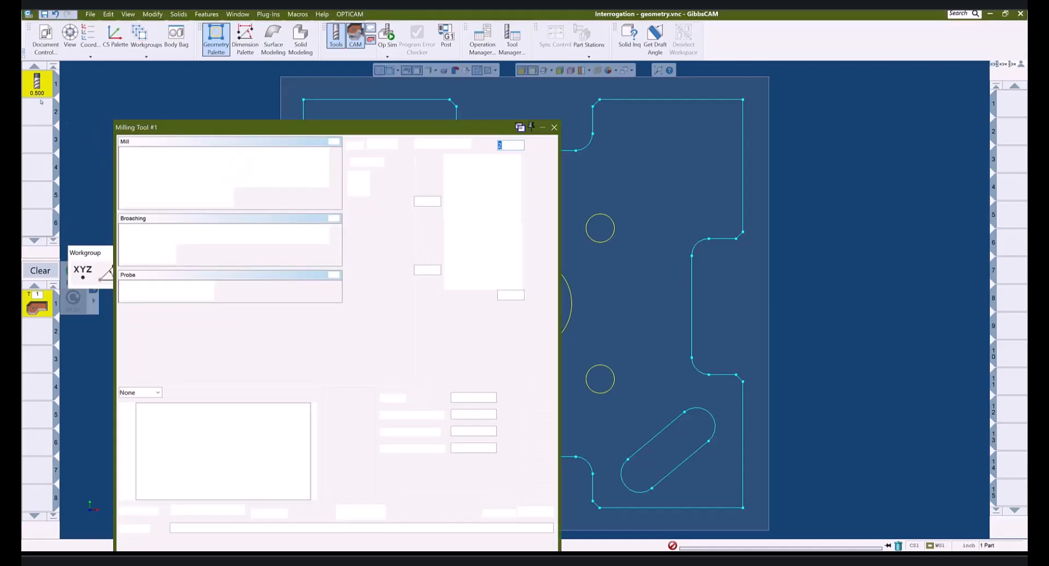
text(0.375)
key(Return)
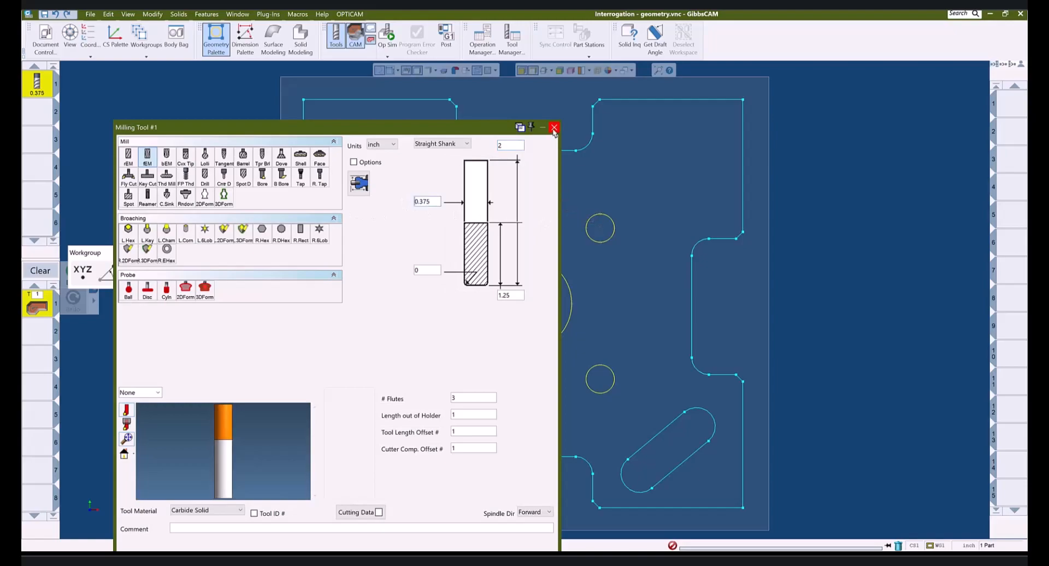
click(553, 128)
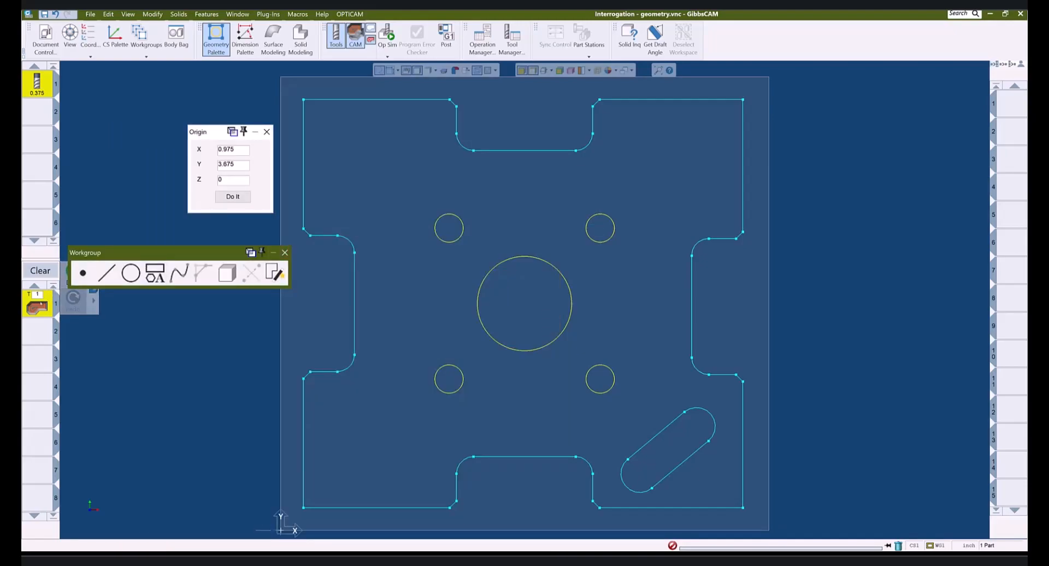
Interrogate the angled slot's lower straight edge for the roughing process's cut angle and close the process.
double_click(810, 325)
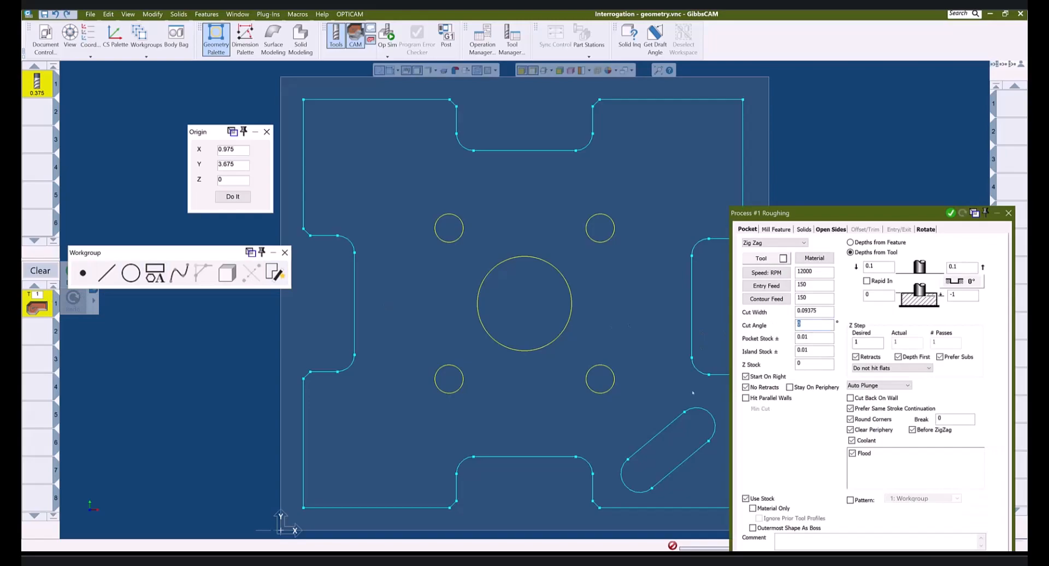
click(692, 457)
click(1008, 214)
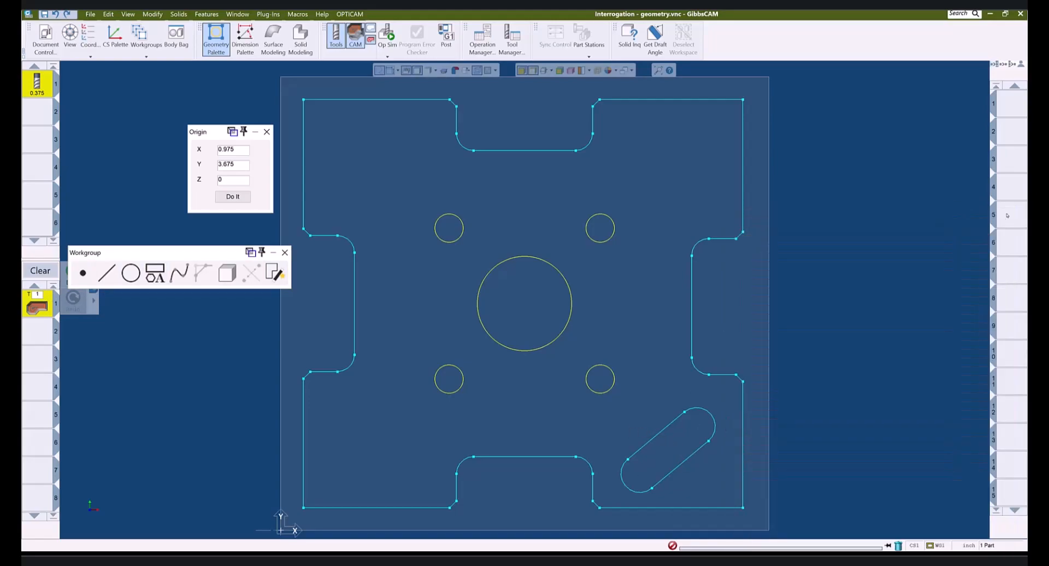
Close the geometry palette and hide the tool and CAM process lists.
click(285, 252)
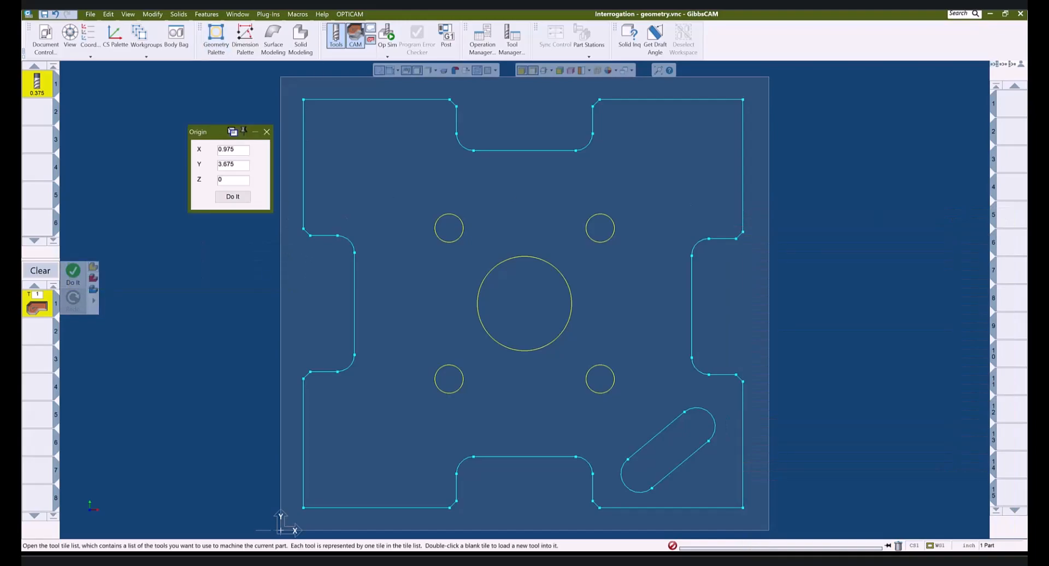
click(336, 38)
click(355, 38)
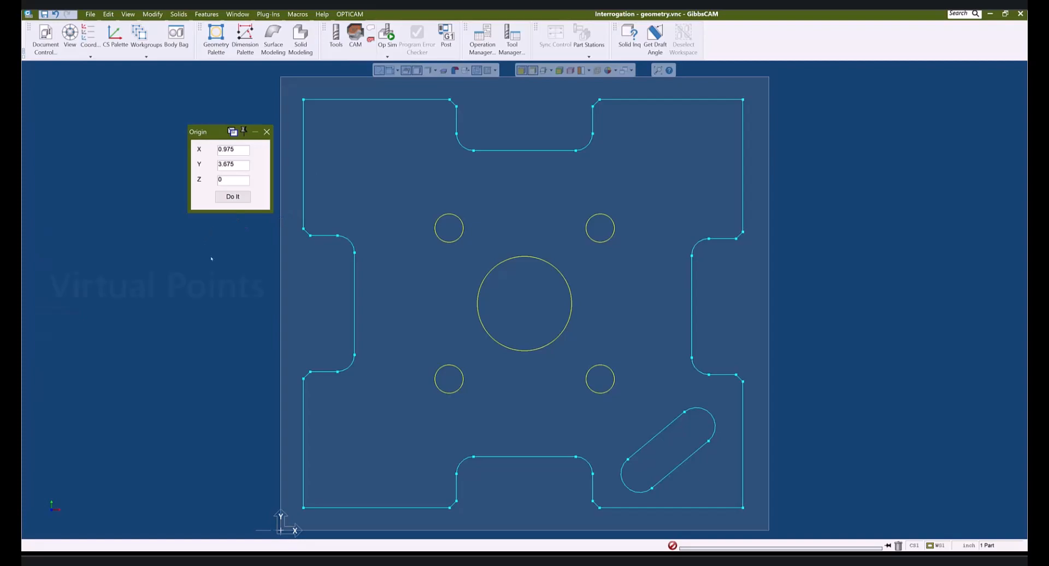
Reset the origin's X and Y to 0 and activate the X value for picking virtual points on the stock.
double_click(234, 149)
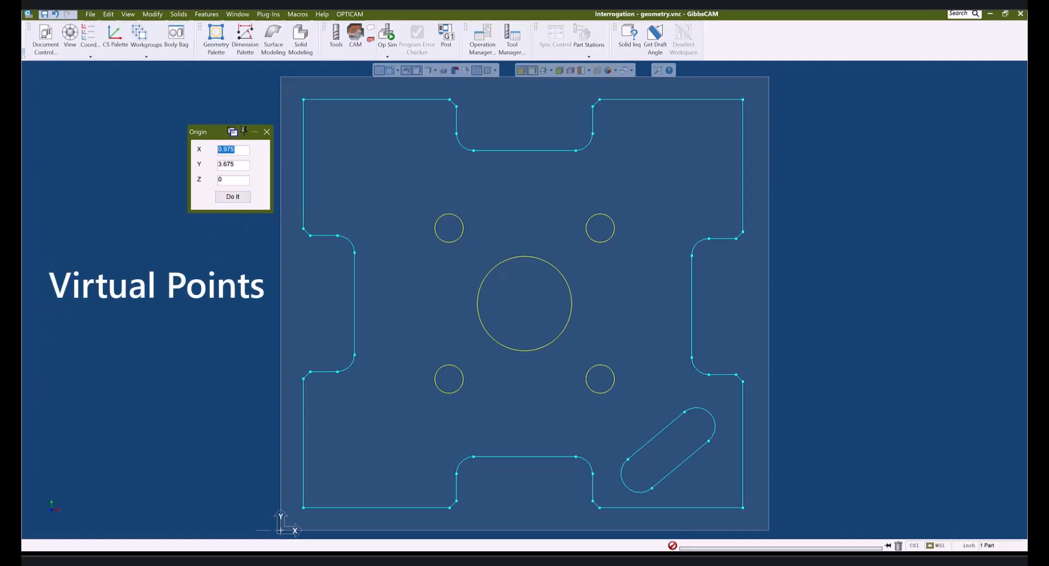
text(0)
key(Tab)
text(0)
key(Tab)
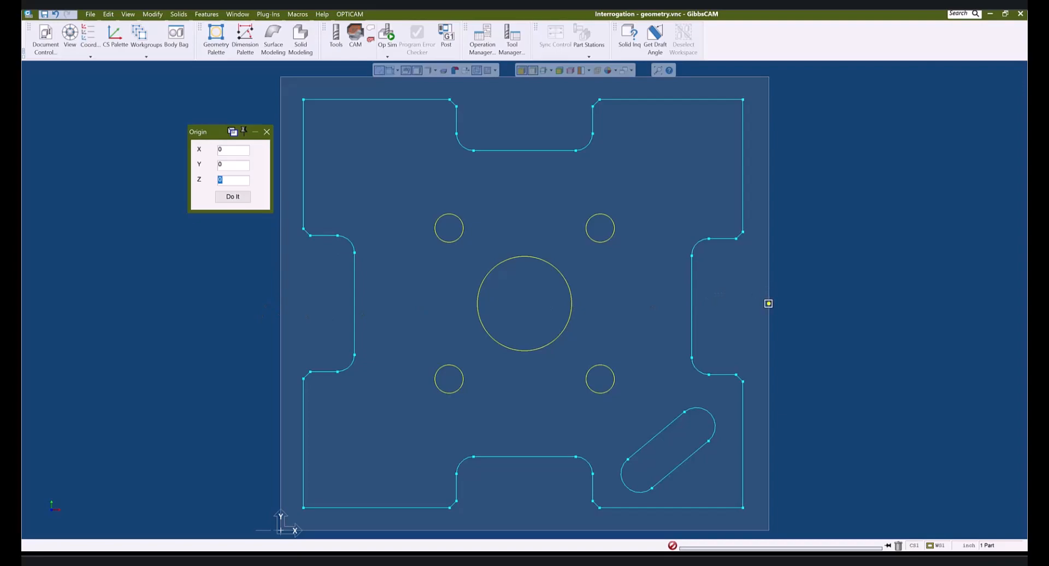
drag(233, 151, 193, 148)
scroll(338, 163, down, 1)
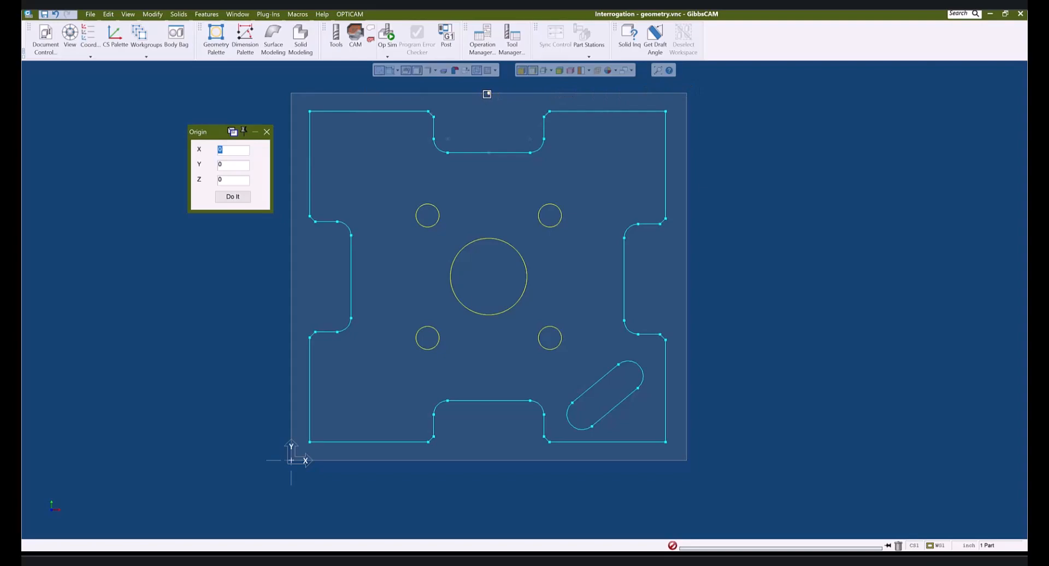
Switch to the Interrogation Solid.vnc part and hide its geometry so only the solid is displayed.
mouse_move(390, 560)
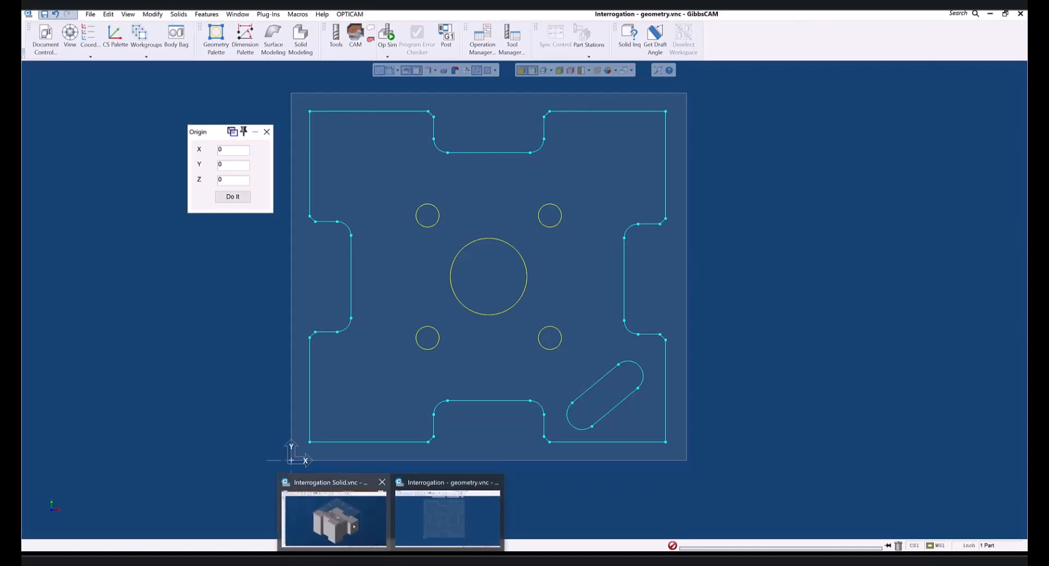
click(353, 527)
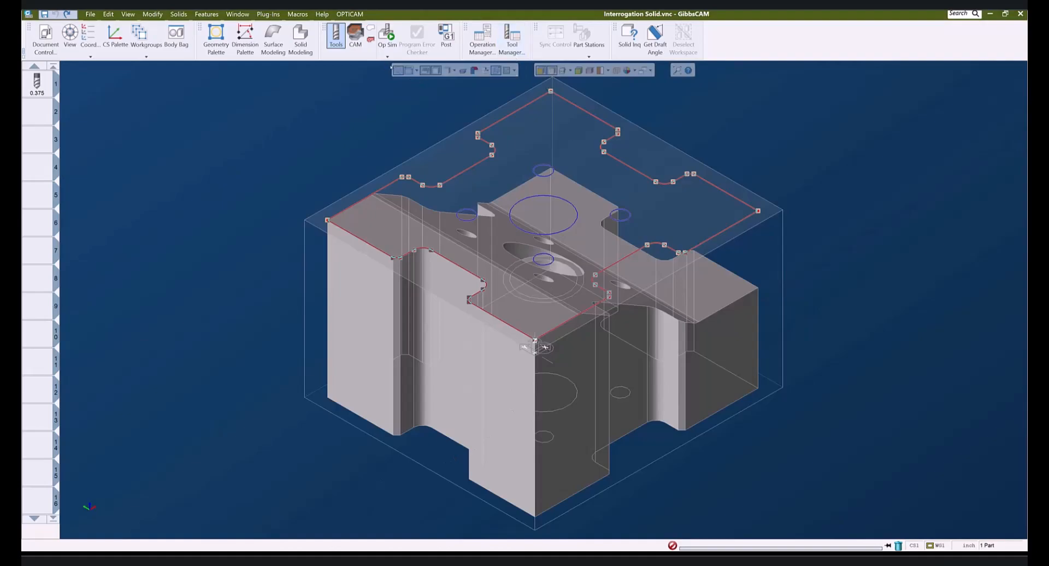
click(398, 70)
middle_drag(454, 193, 385, 211)
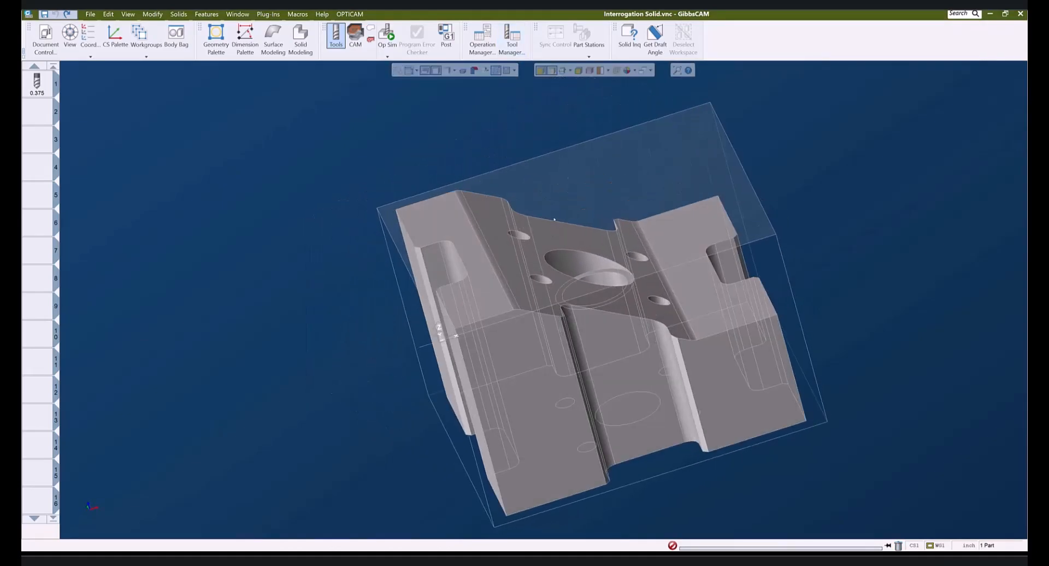
Select the solid's recessed upper face containing the holes and clear the selection again.
click(556, 233)
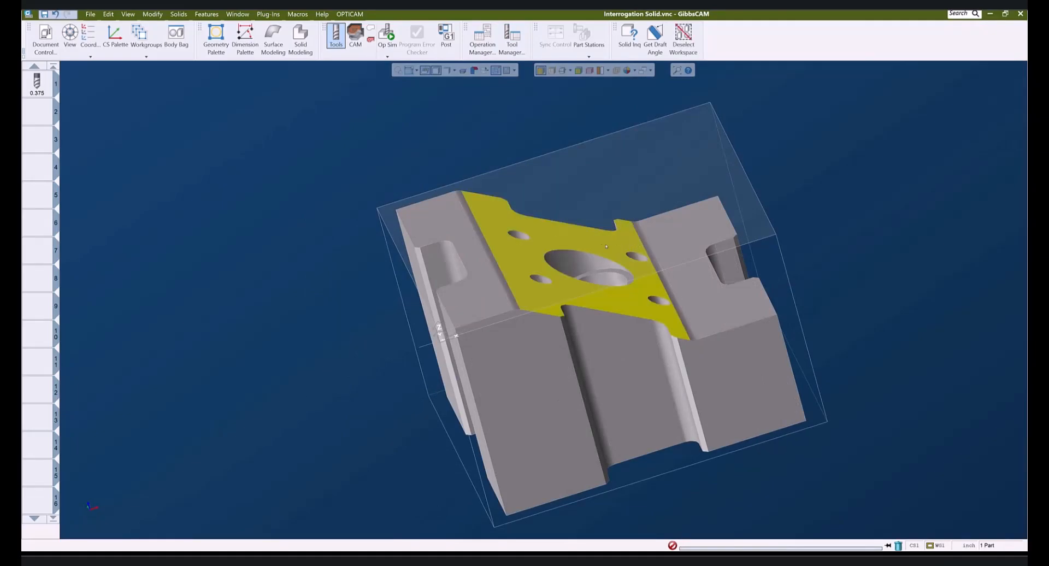
middle_drag(806, 403, 690, 317)
click(682, 147)
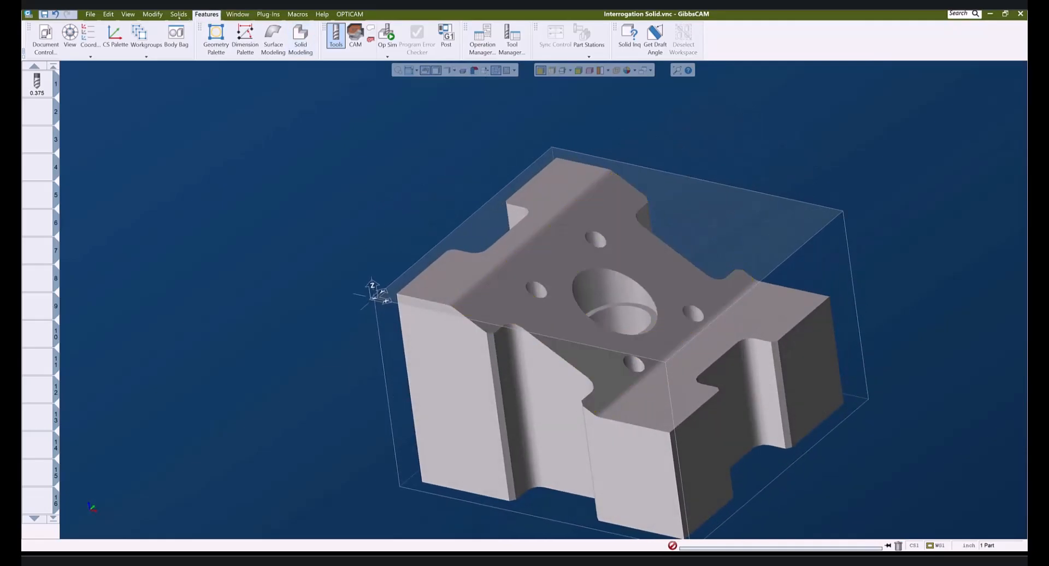
Start Move Part Origin and place its dialog clear of the solid.
click(152, 14)
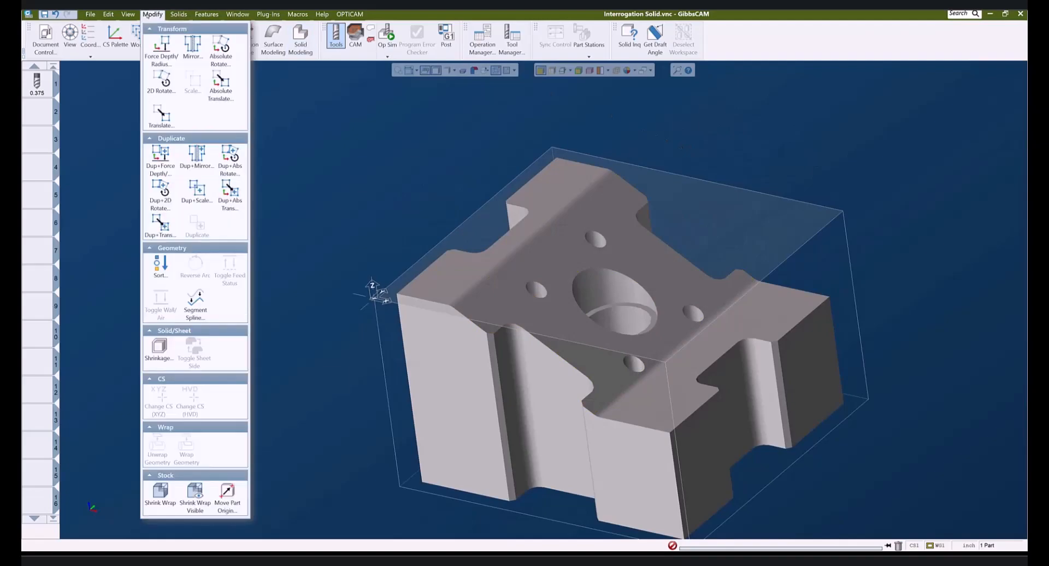
click(225, 497)
drag(117, 106, 294, 210)
middle_drag(639, 423, 512, 304)
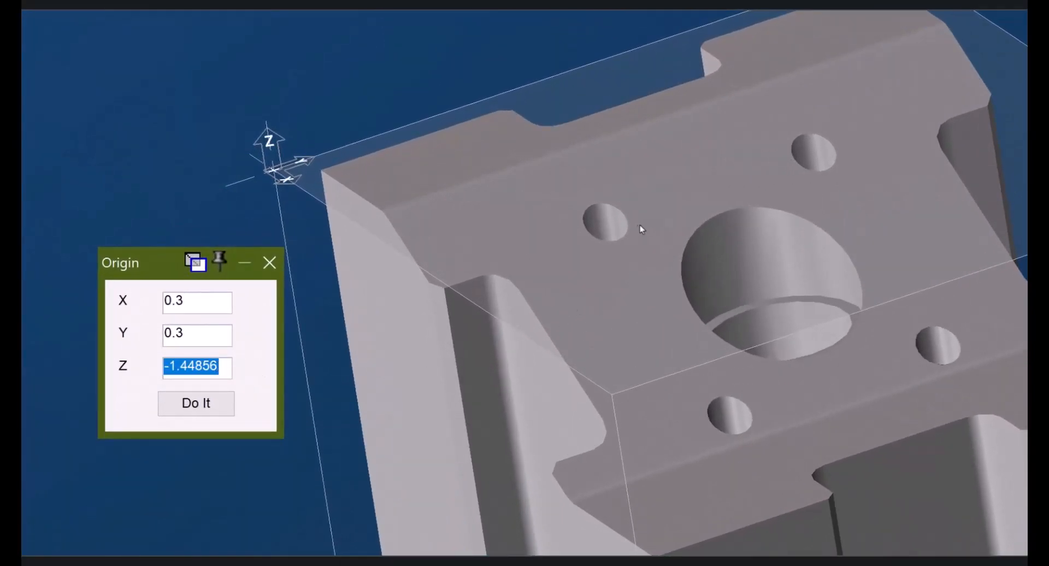
Interrogate a small hole and the large bore for the origin's Z, ending with -1.44856.
click(615, 221)
drag(208, 367, 113, 366)
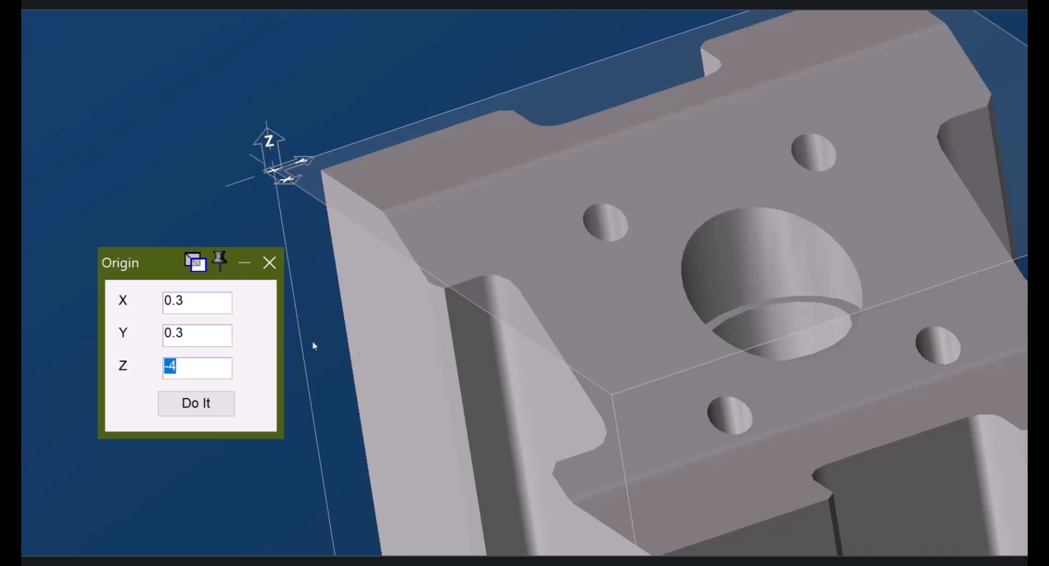
click(738, 261)
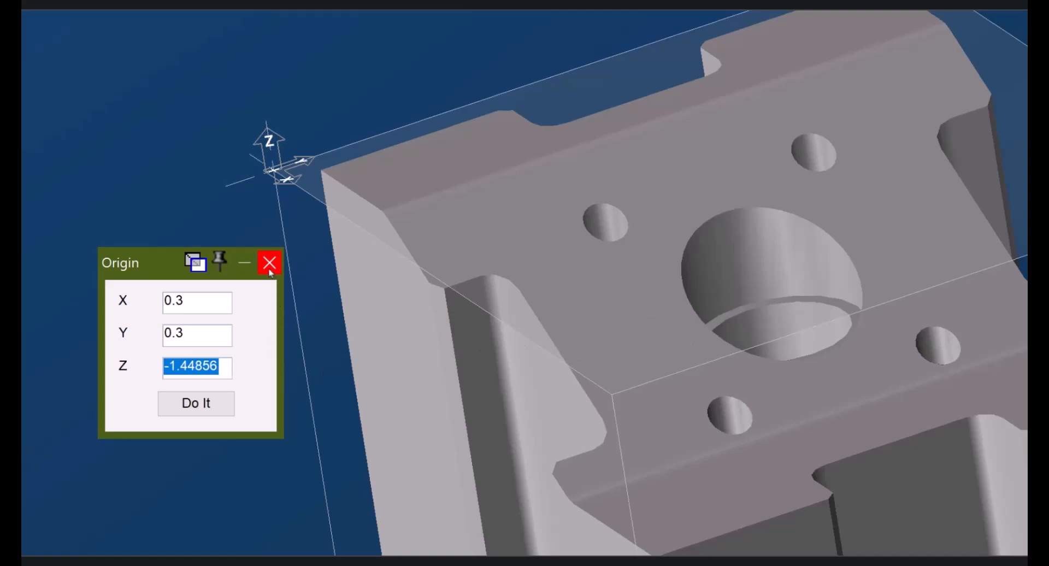
Set the origin's X to 1.43301 by interrogating the blended edge beside the recessed upper face.
drag(193, 300, 144, 306)
scroll(780, 316, up, 5)
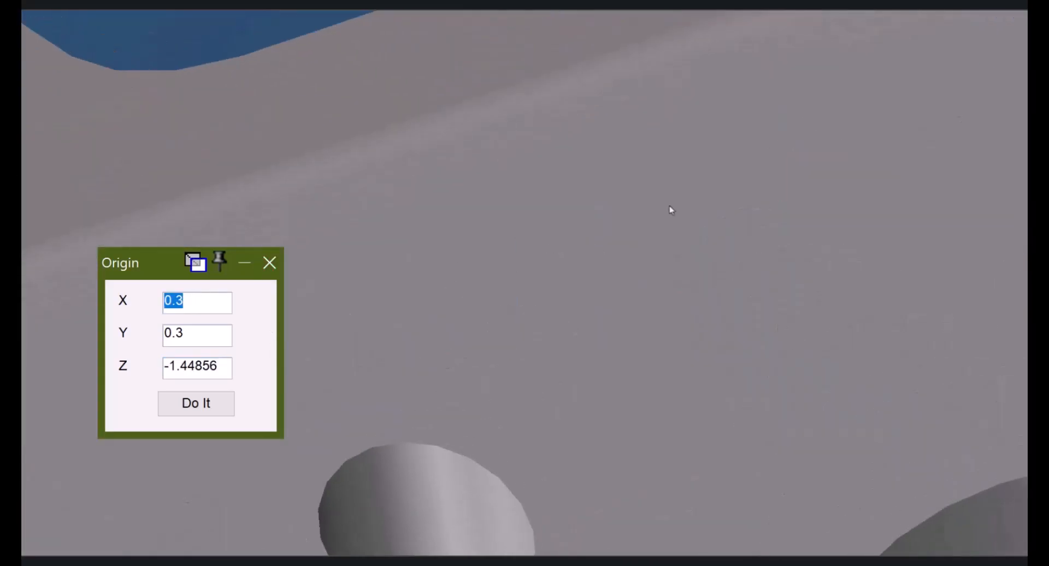
click(548, 98)
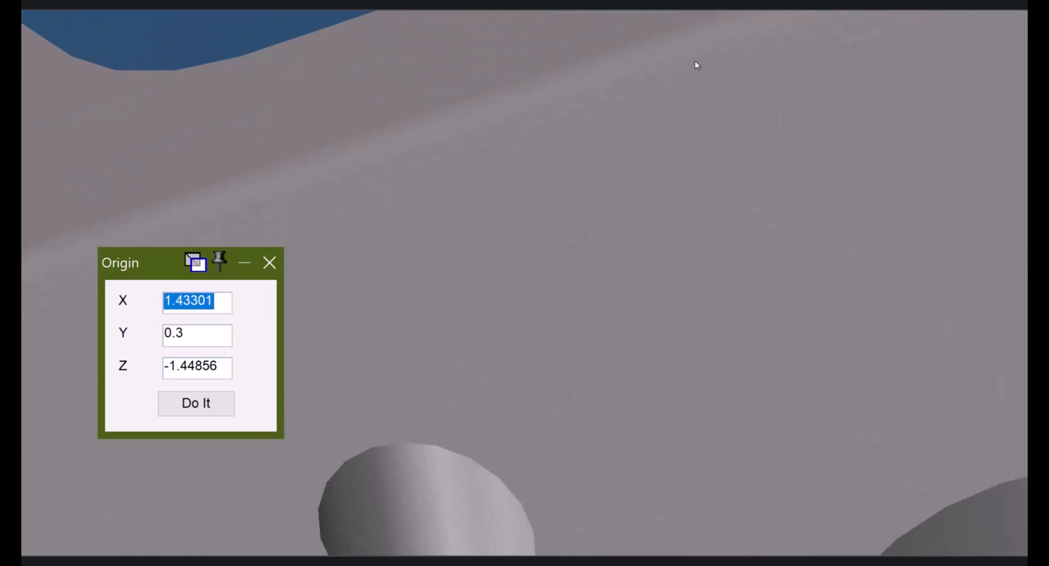
Show the solid's edges and dismiss the Origin dialog without applying its values.
click(709, 4)
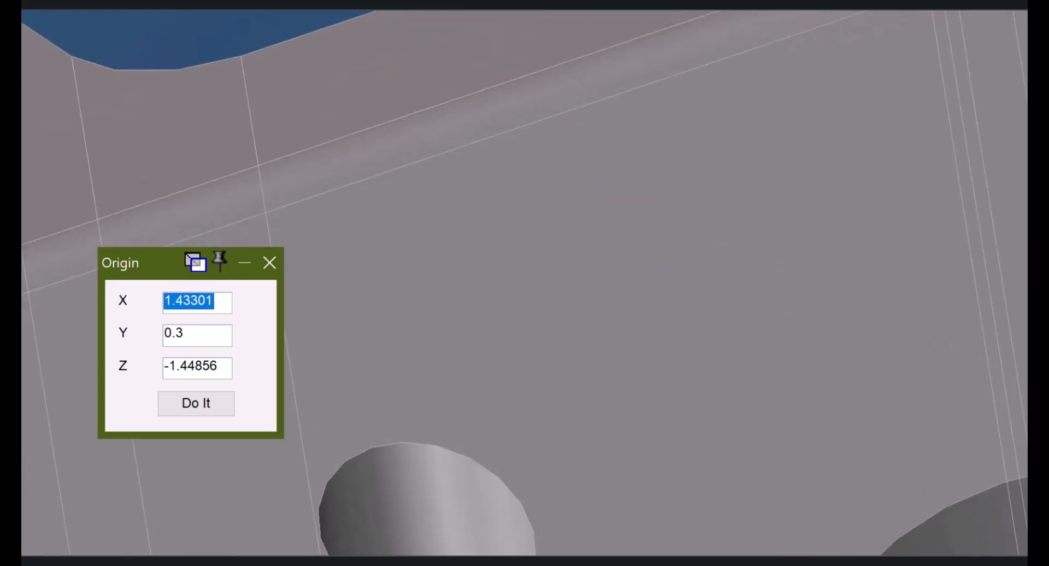
click(272, 267)
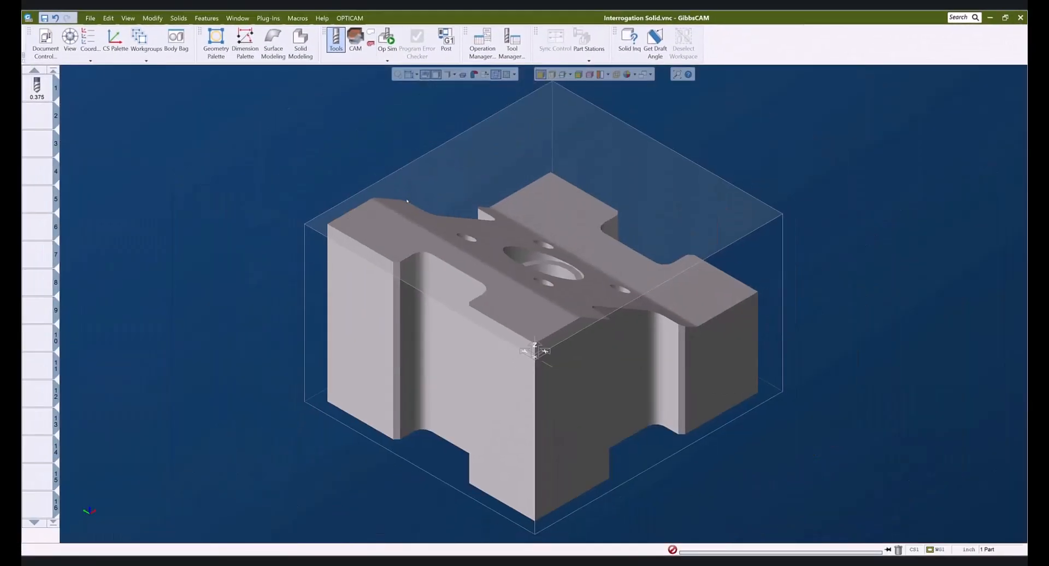
middle_drag(605, 458, 481, 428)
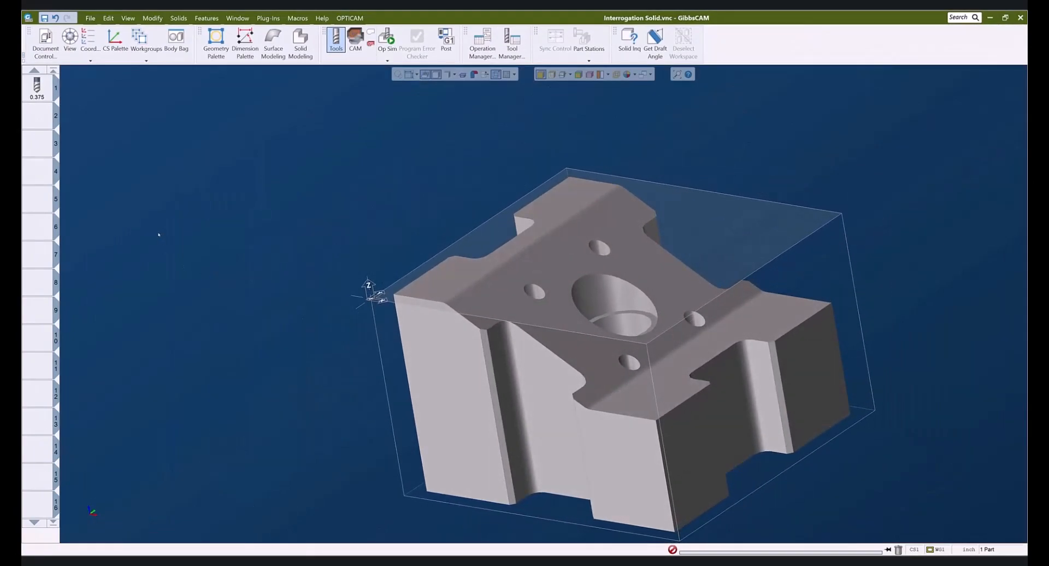
Create a Holes process with the 0.375 drill and interrogate a small hole for the surface Z, -0.31033.
click(355, 41)
drag(37, 87, 37, 306)
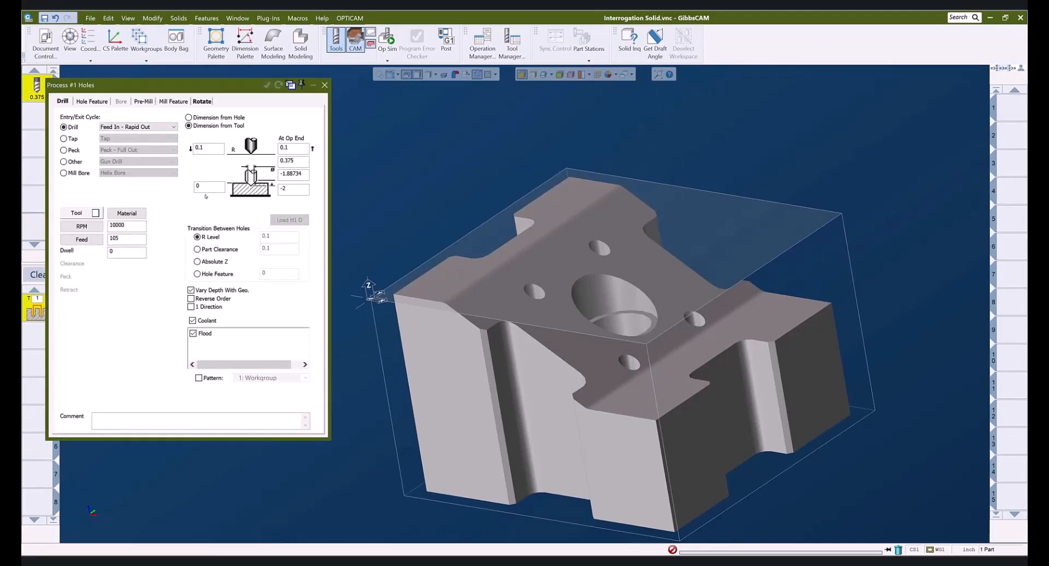
double_click(211, 188)
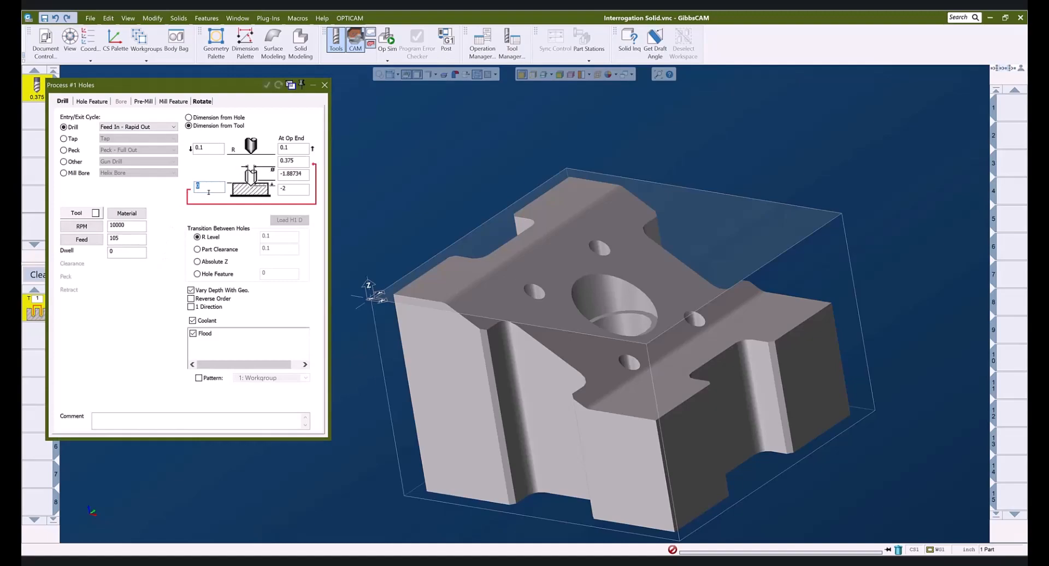
alt+click(533, 293)
Set the entry and exit clearance Z levels to -0.03349 by interrogating the solid's upper faces around the holes.
drag(209, 147, 167, 150)
alt+click(542, 271)
drag(296, 148, 280, 148)
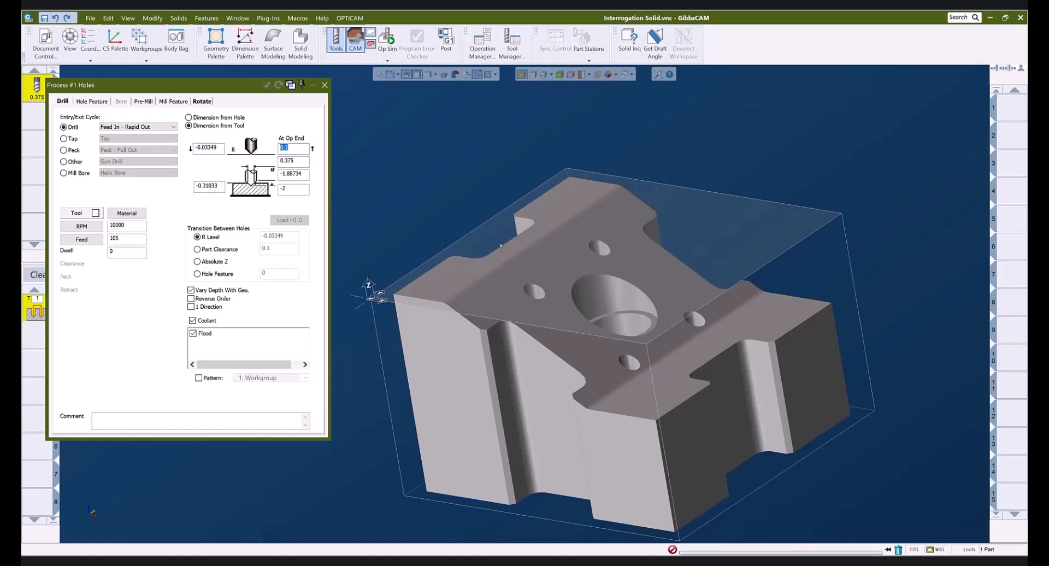
alt+click(601, 262)
Interrogate the large bore for a surface Z of -0.56321 and a drill tip depth of -1.44856, and close the process dialog.
drag(220, 188, 164, 185)
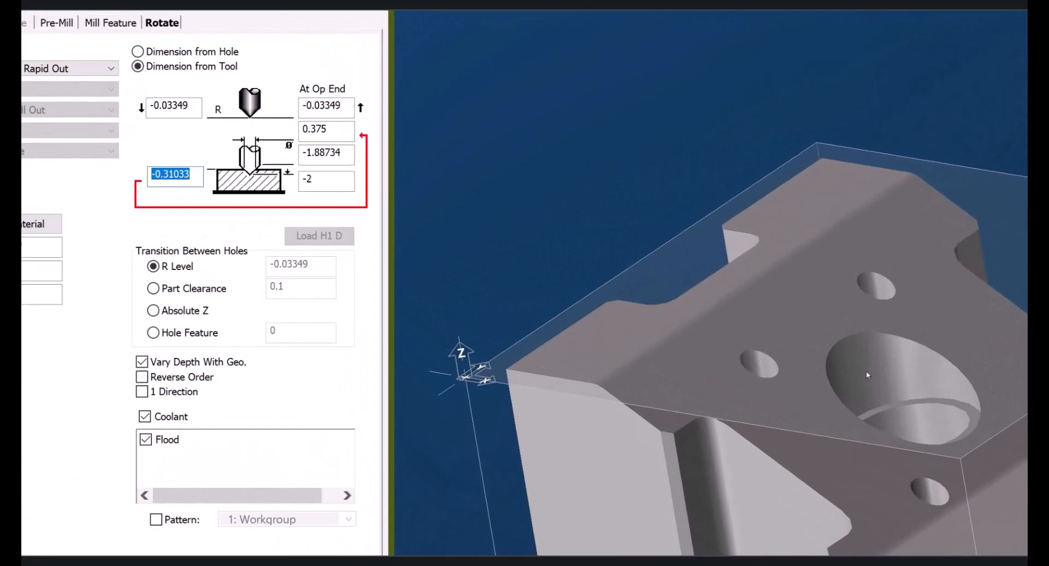
alt+click(594, 295)
drag(198, 184, 114, 180)
click(322, 180)
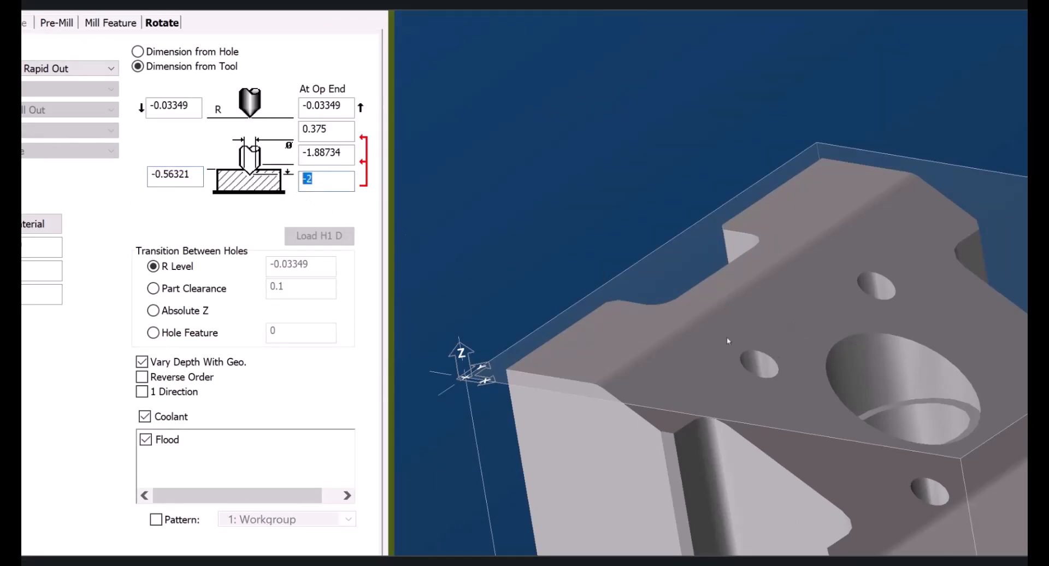
click(854, 371)
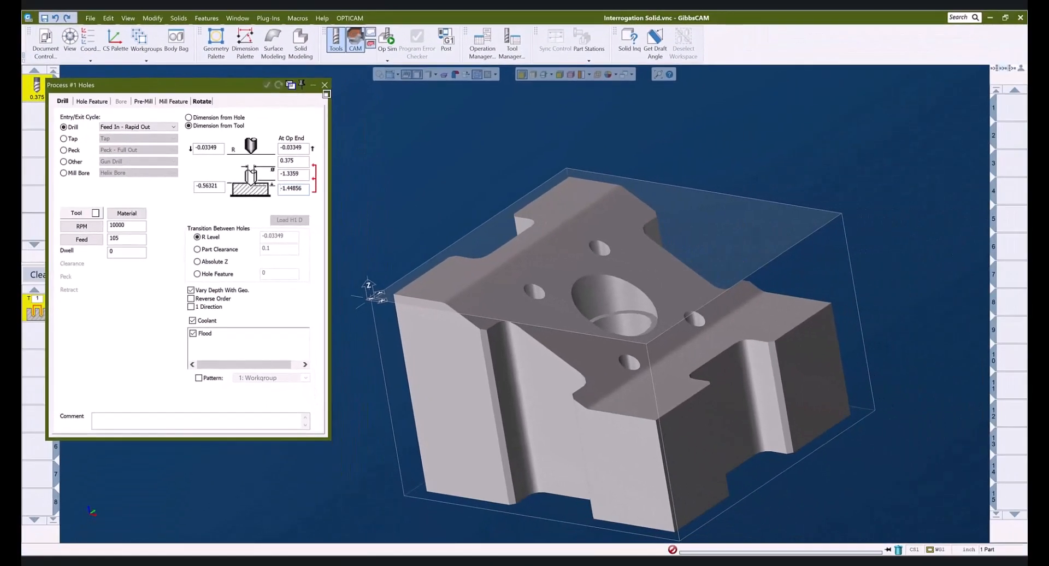
click(326, 86)
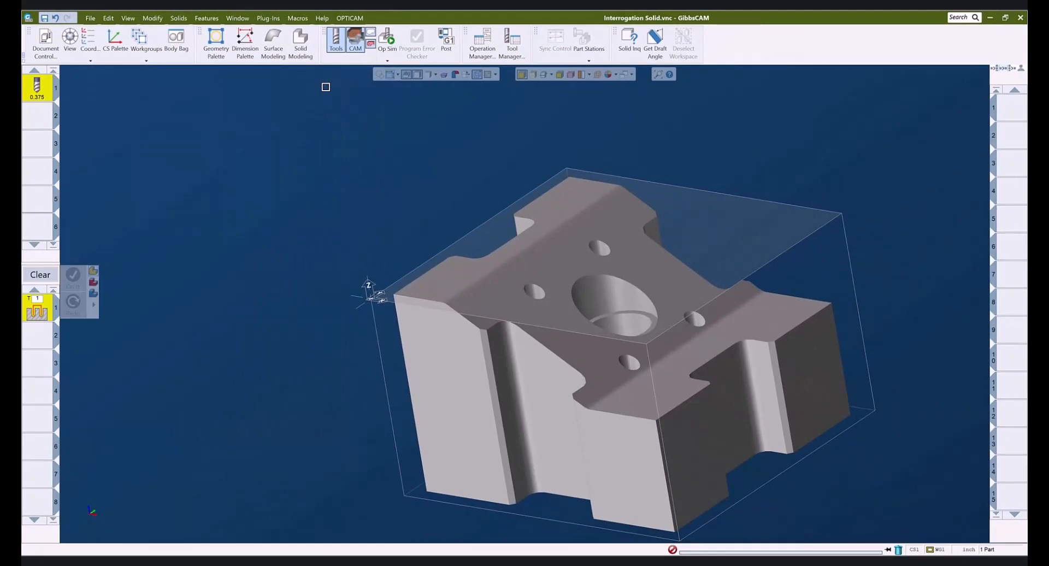
Display the solid's edges and place a horizontal dimension from the midpoint to the end of its short front upper edge.
key(ctrl+u)
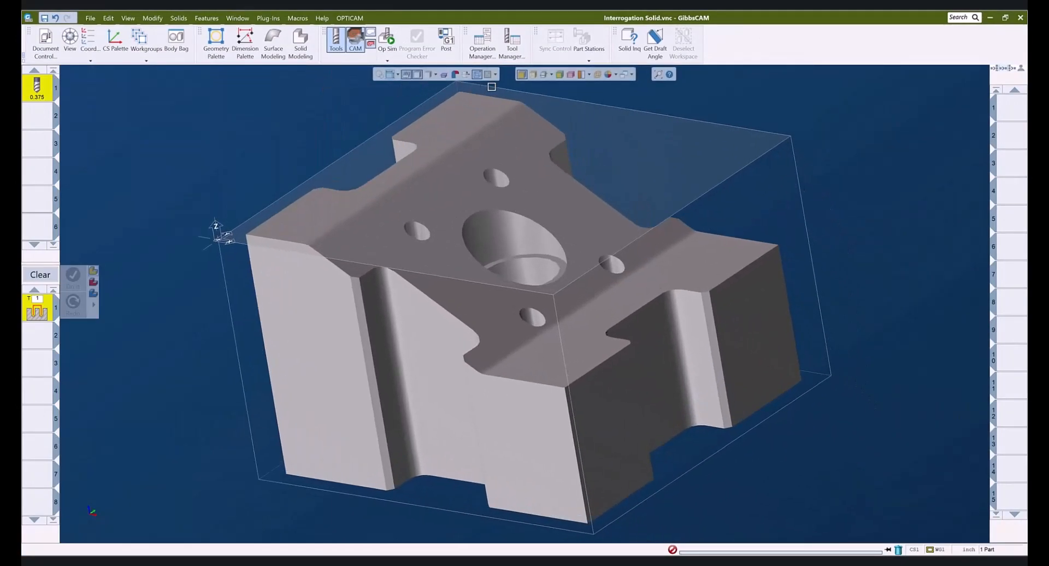
click(533, 74)
middle_drag(405, 256, 405, 277)
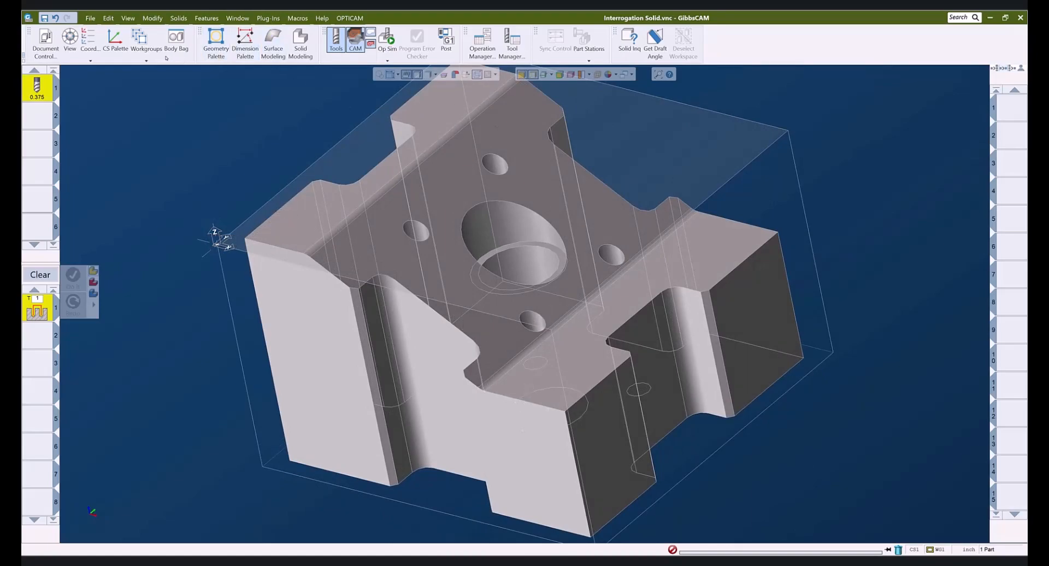
click(245, 47)
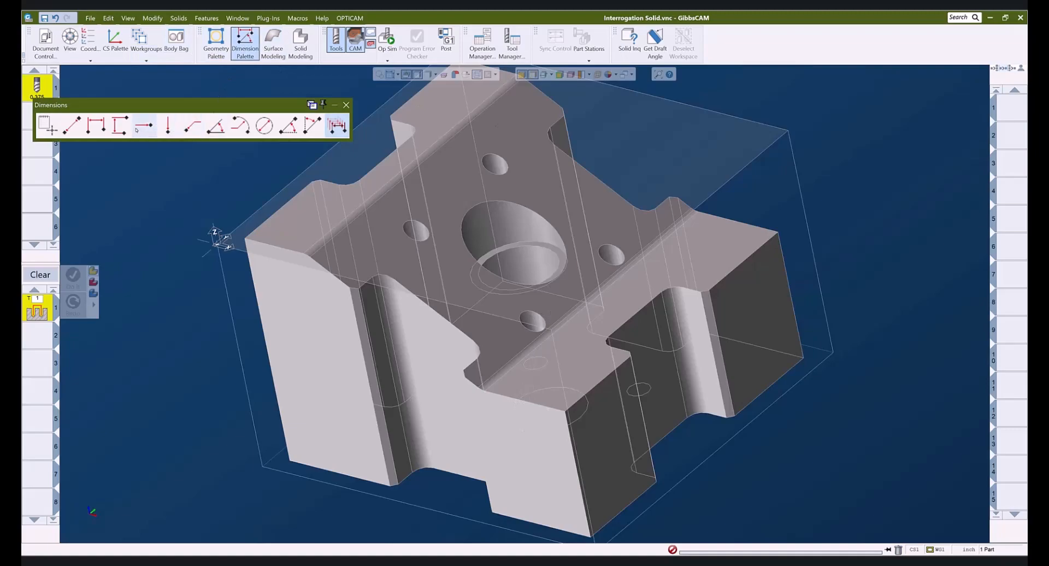
click(102, 129)
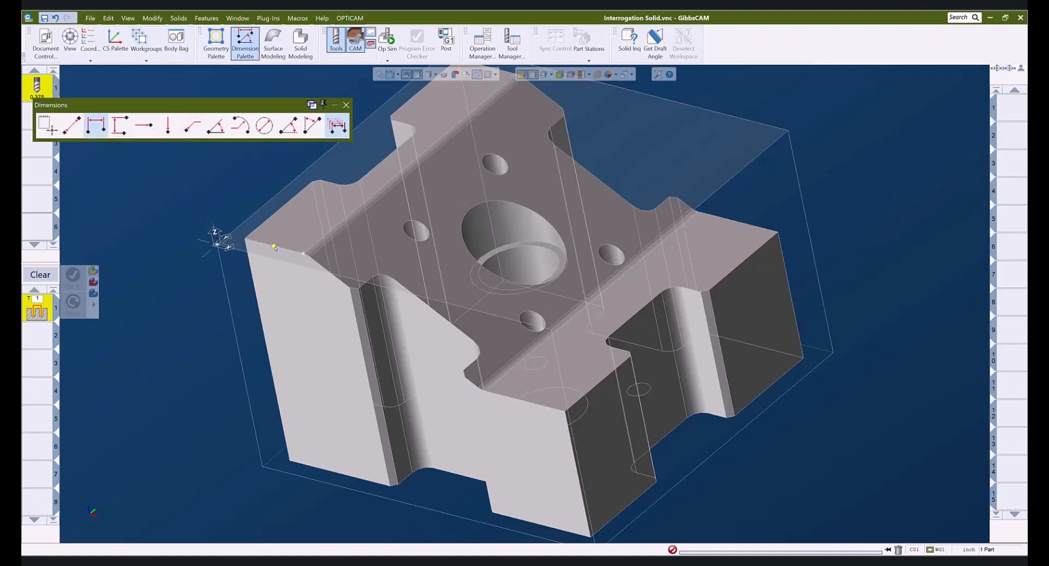
click(274, 247)
Dimension the large bore's full width horizontally in the top view, close the dimension tools and hide the solid's edges.
key(ctrl+h)
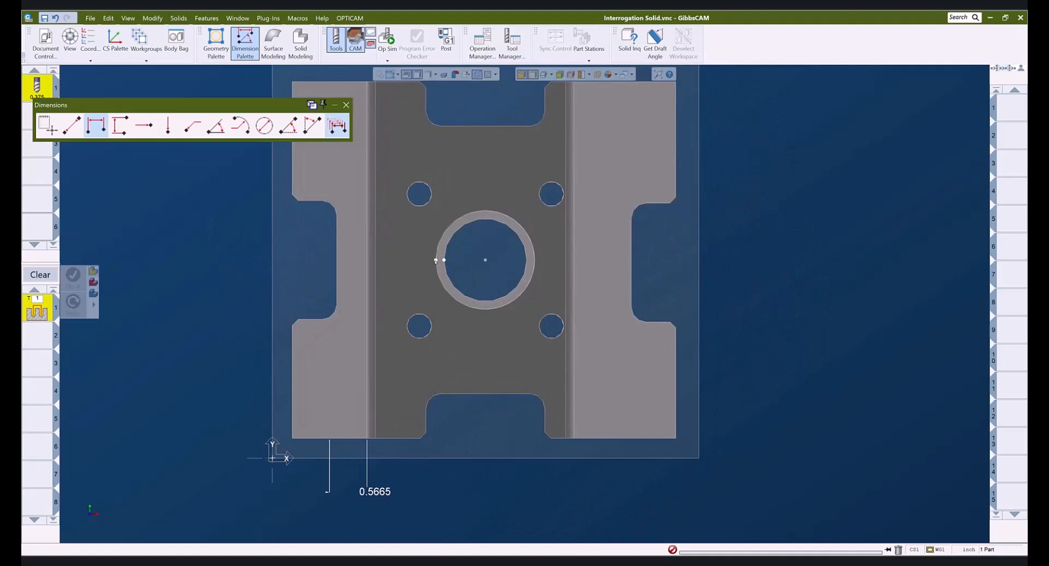
click(535, 260)
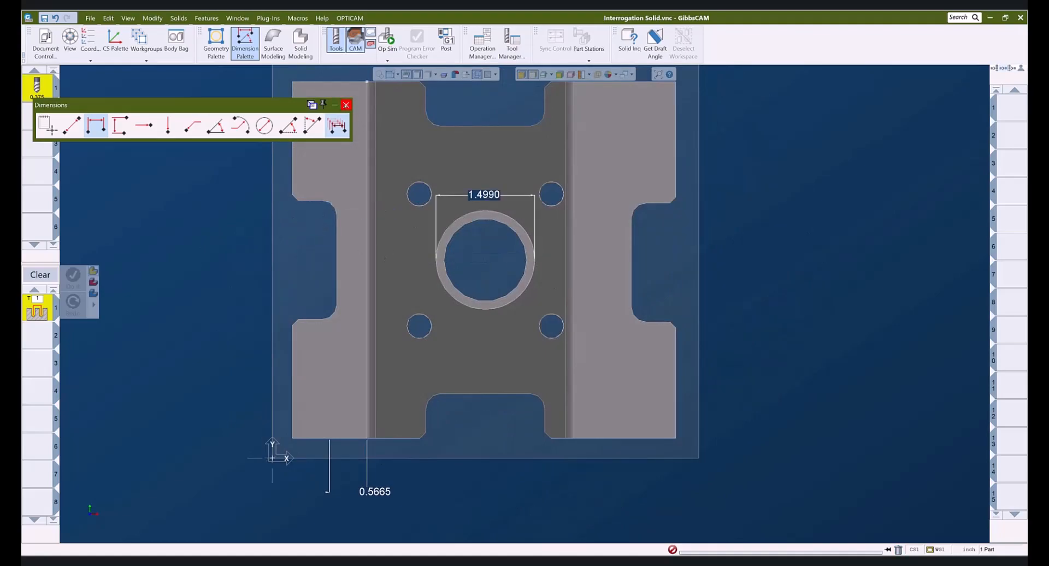
click(346, 105)
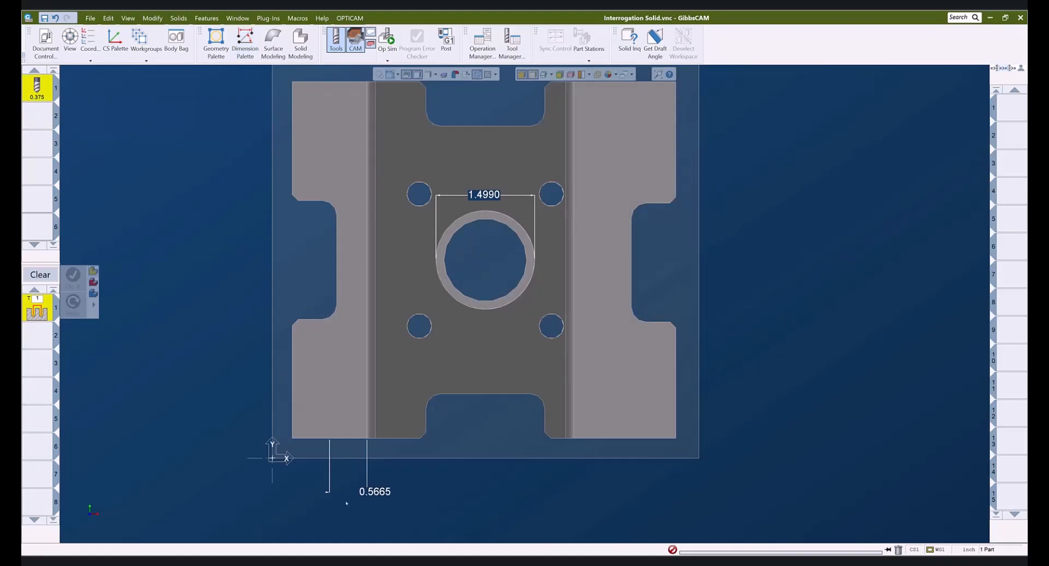
middle_drag(444, 476, 349, 372)
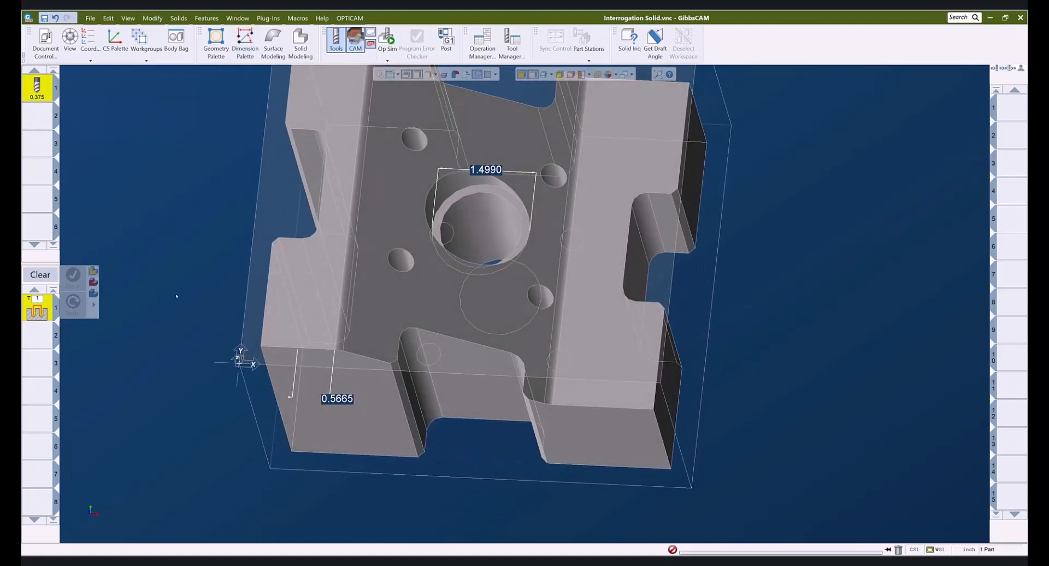
click(534, 75)
mouse_move(257, 240)
middle_down()
mouse_move(253, 300)
mouse_move(337, 319)
mouse_move(307, 285)
middle_up()
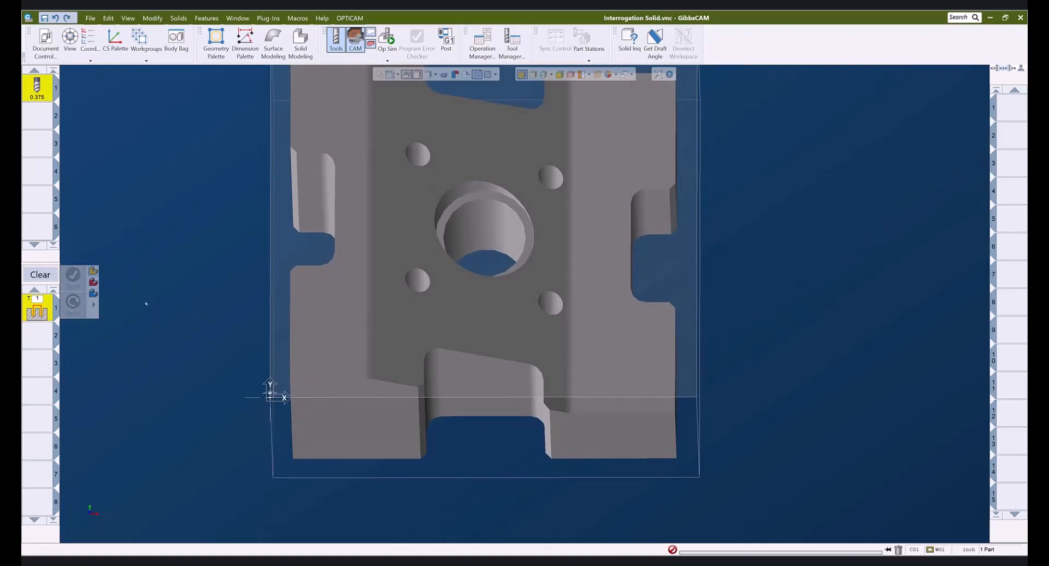
Turn edge display back on and start Move Part Origin, placing its dialog clear of the part.
scroll(260, 298, down, 3)
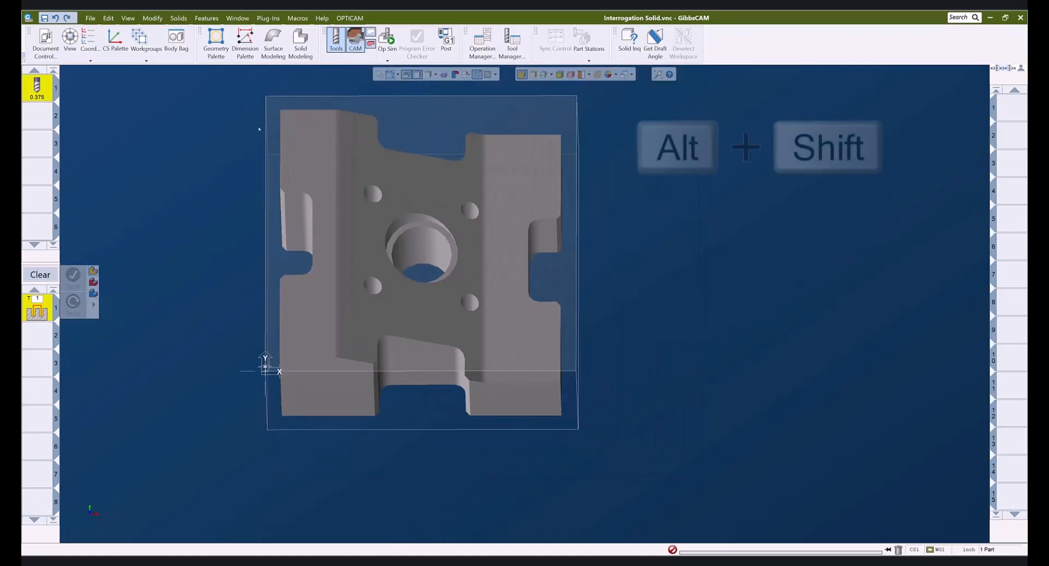
click(534, 74)
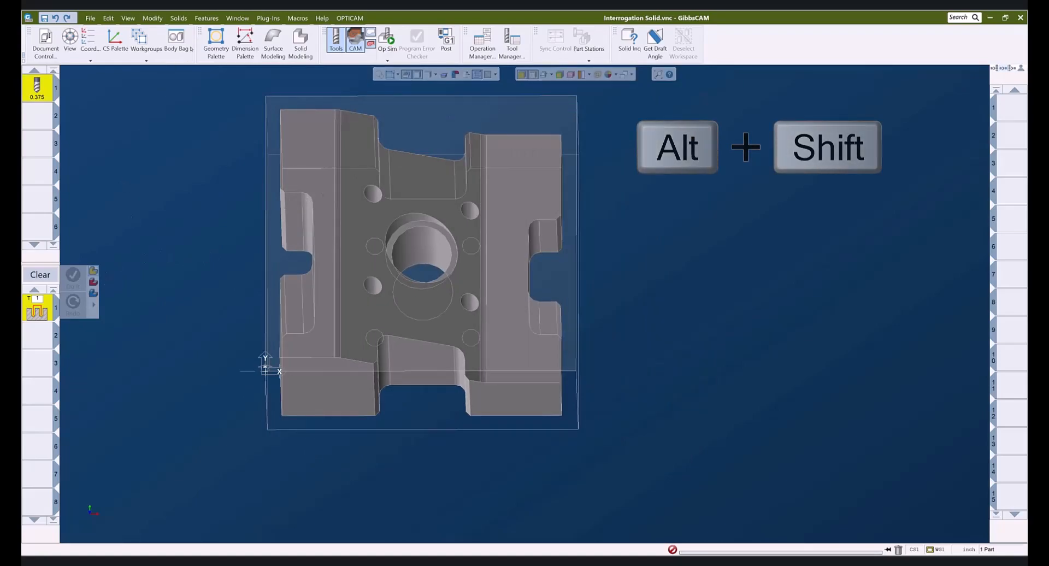
click(152, 18)
click(227, 499)
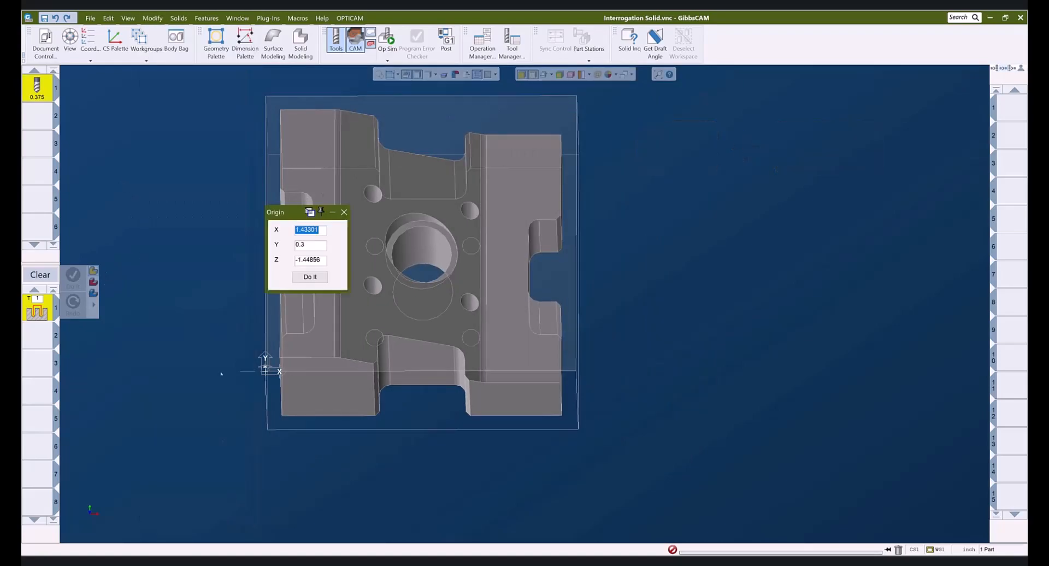
drag(300, 209, 189, 198)
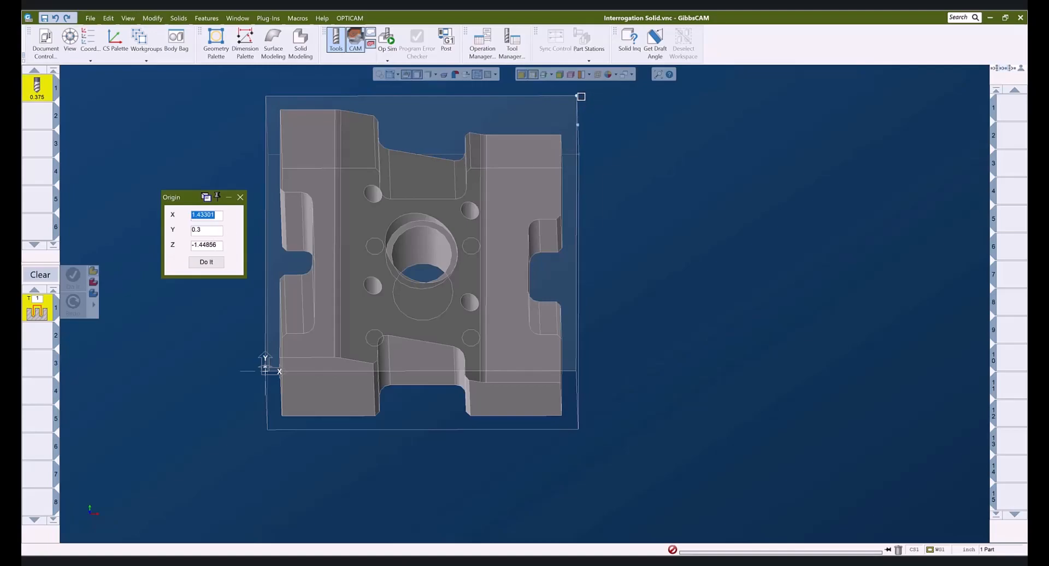
Move the part origin to the stock's back right upper corner (6.4567, 6, 0), and on to its back left upper corner (-6.4567, 0, 0).
click(576, 95)
click(206, 263)
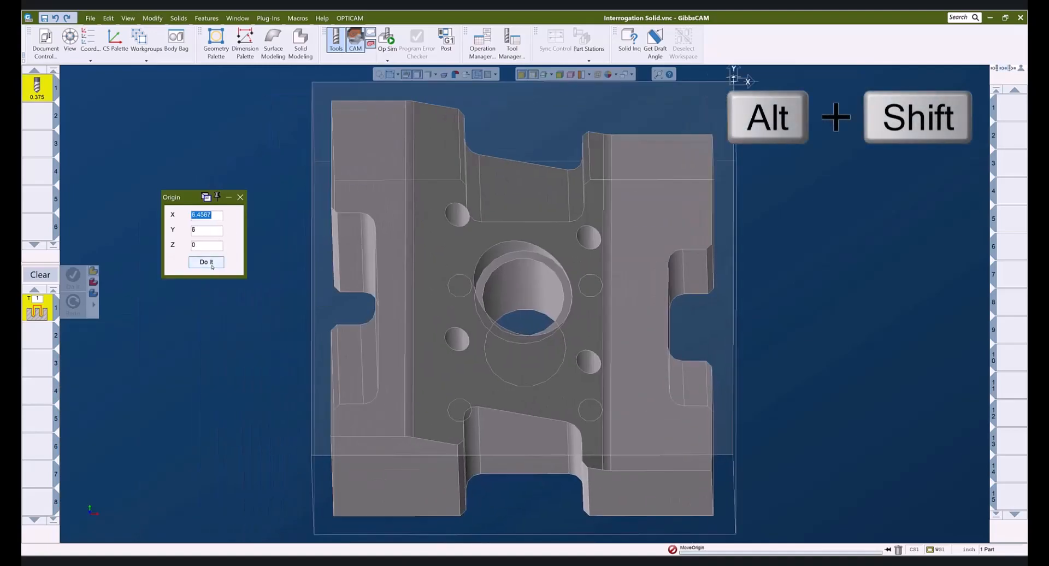
scroll(625, 254, down, 3)
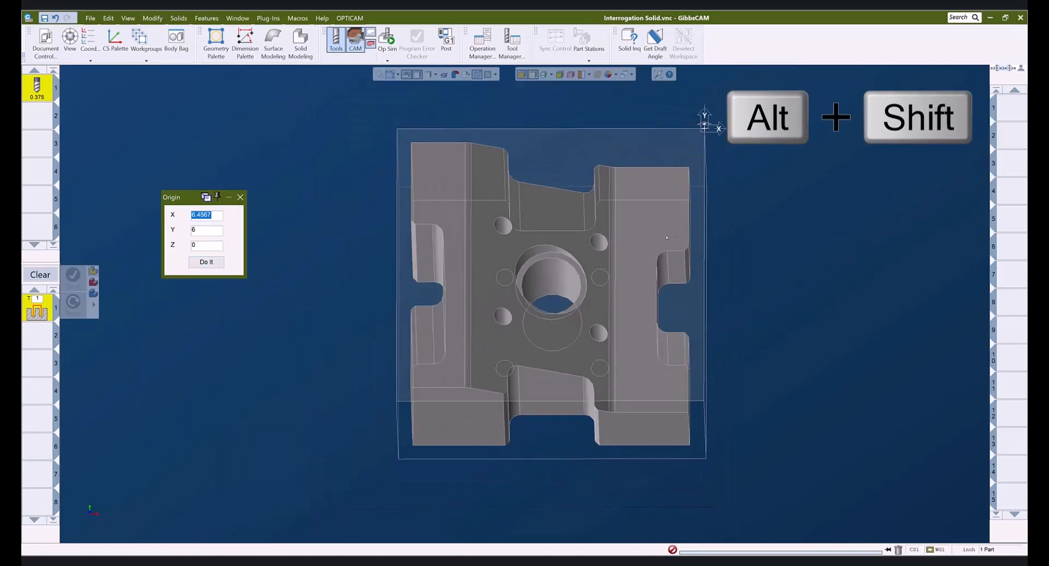
click(397, 129)
click(211, 261)
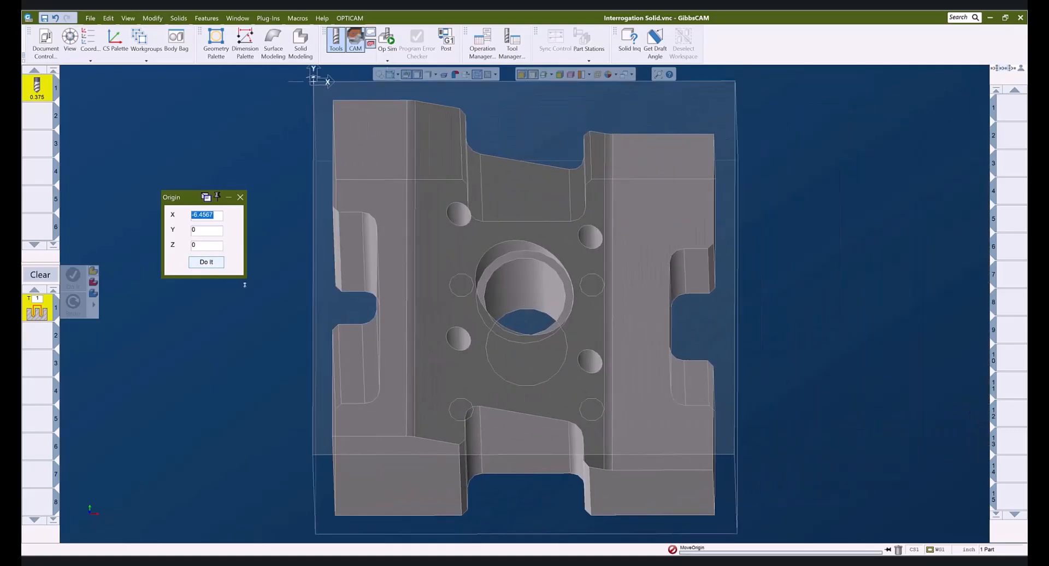
Move the origin to the stock's front right upper corner (6.4567, -6, 0), and back to its front left upper corner (-6.4567, 0, 0).
click(734, 455)
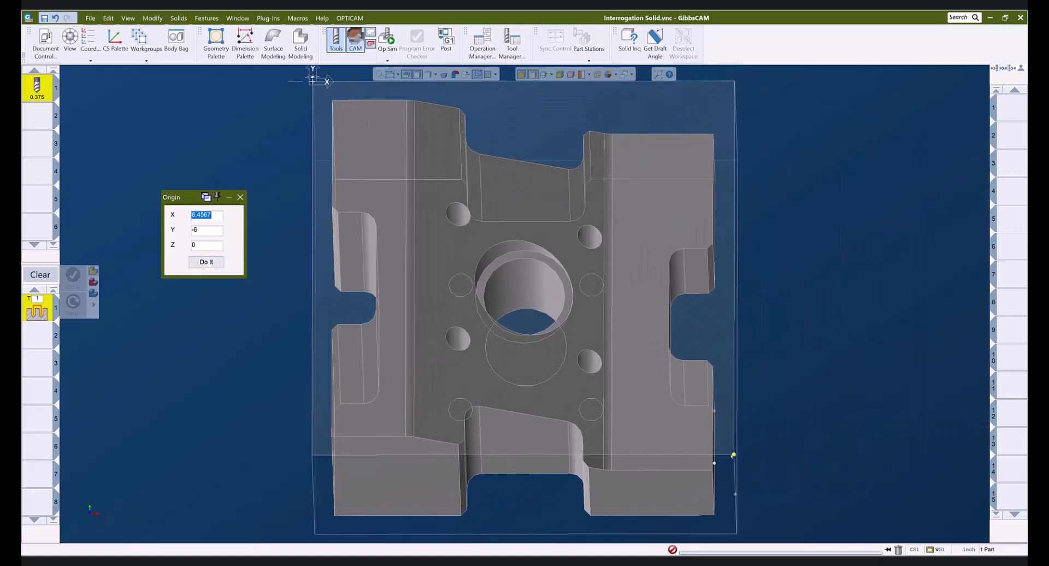
click(206, 263)
click(312, 455)
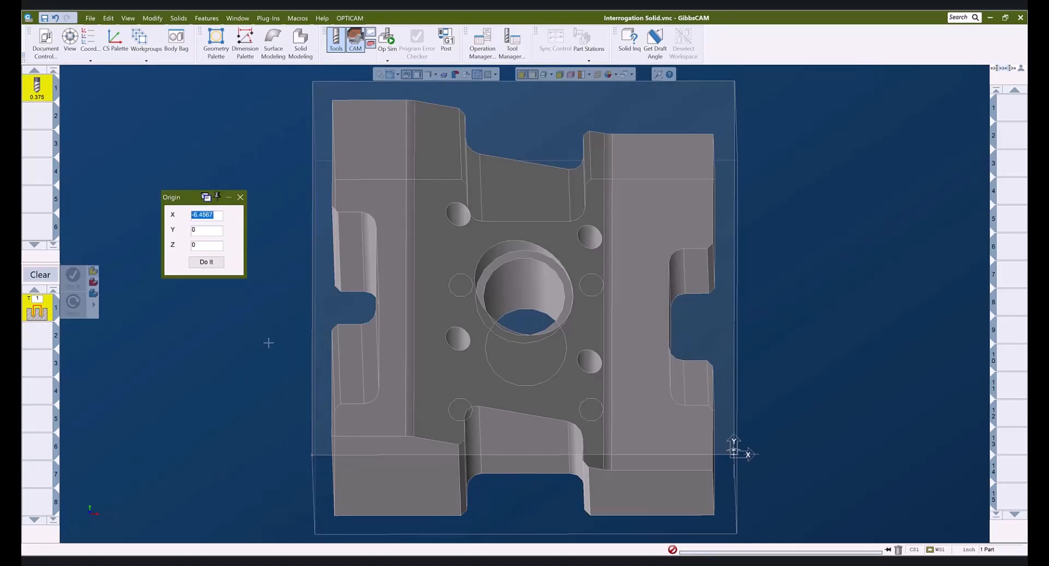
click(213, 267)
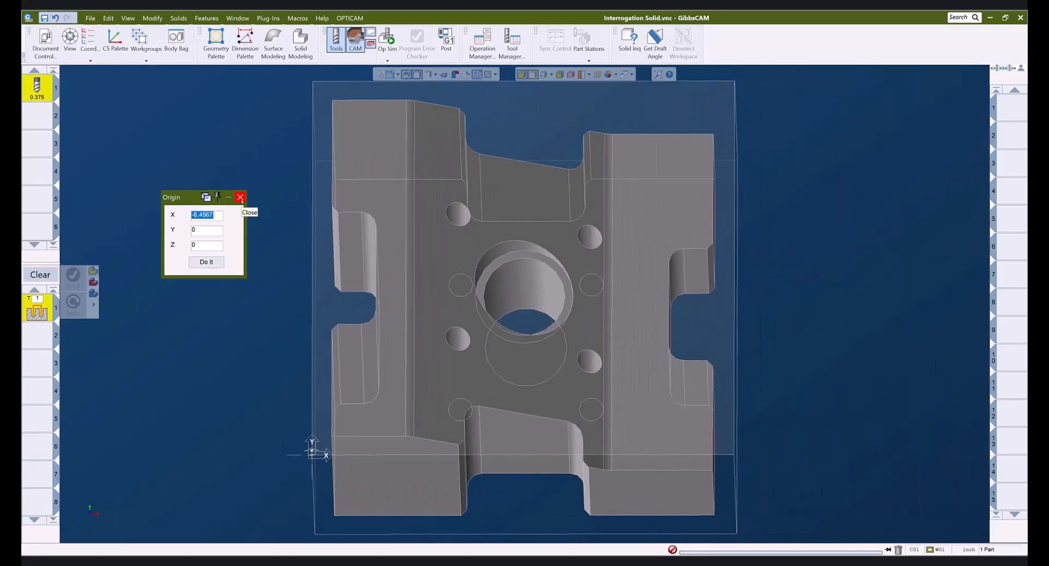
click(240, 197)
Return the part to the isometric view and toggle the solid's edge display.
middle_drag(484, 334, 407, 239)
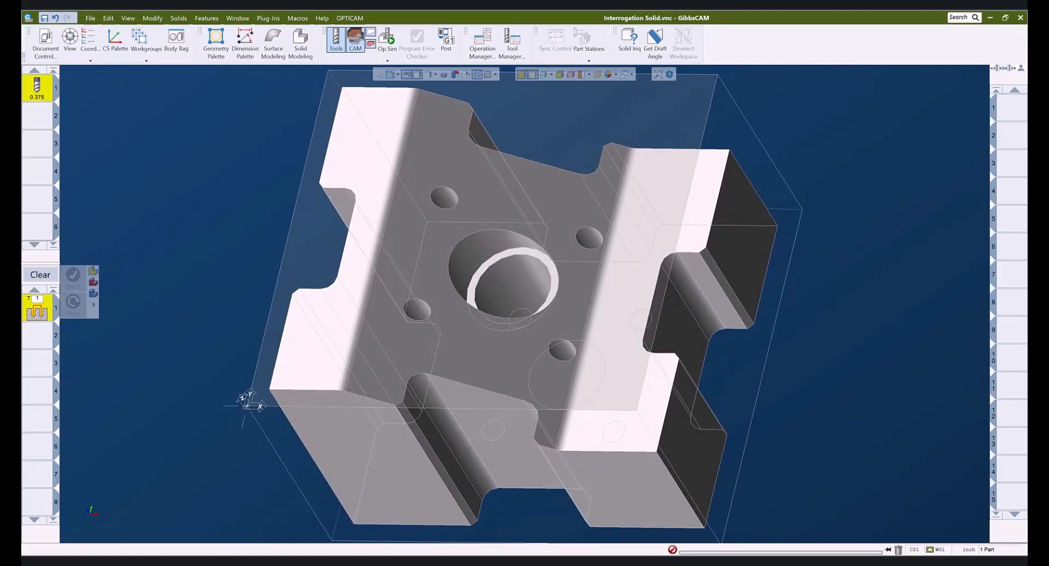
key(ctrl+i)
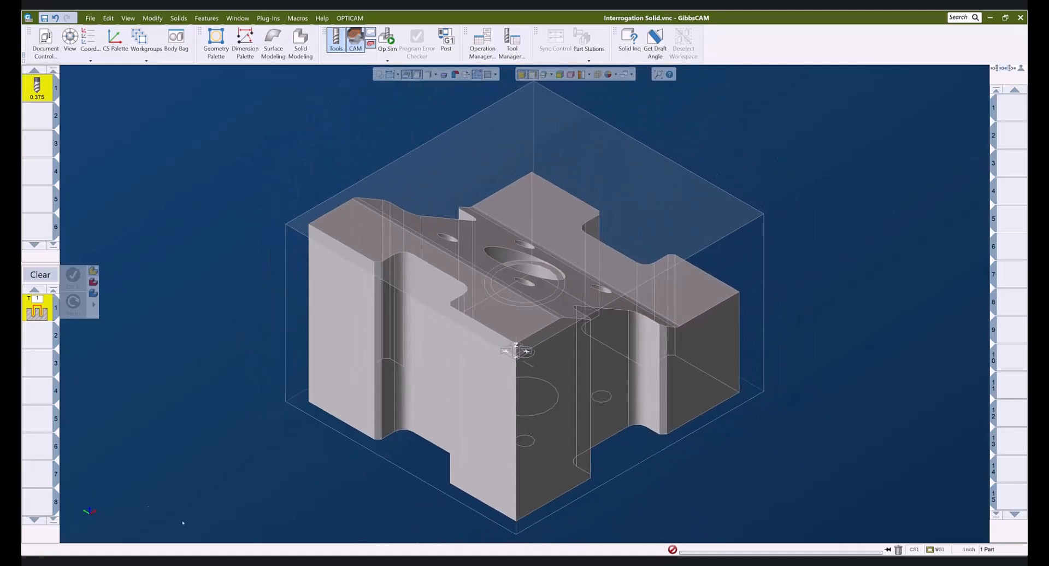
click(533, 75)
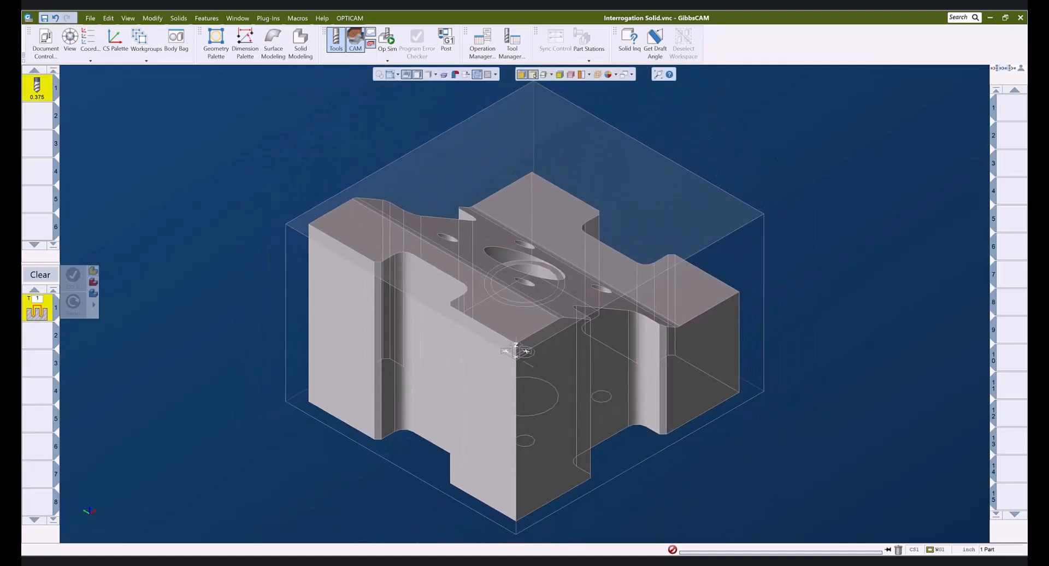